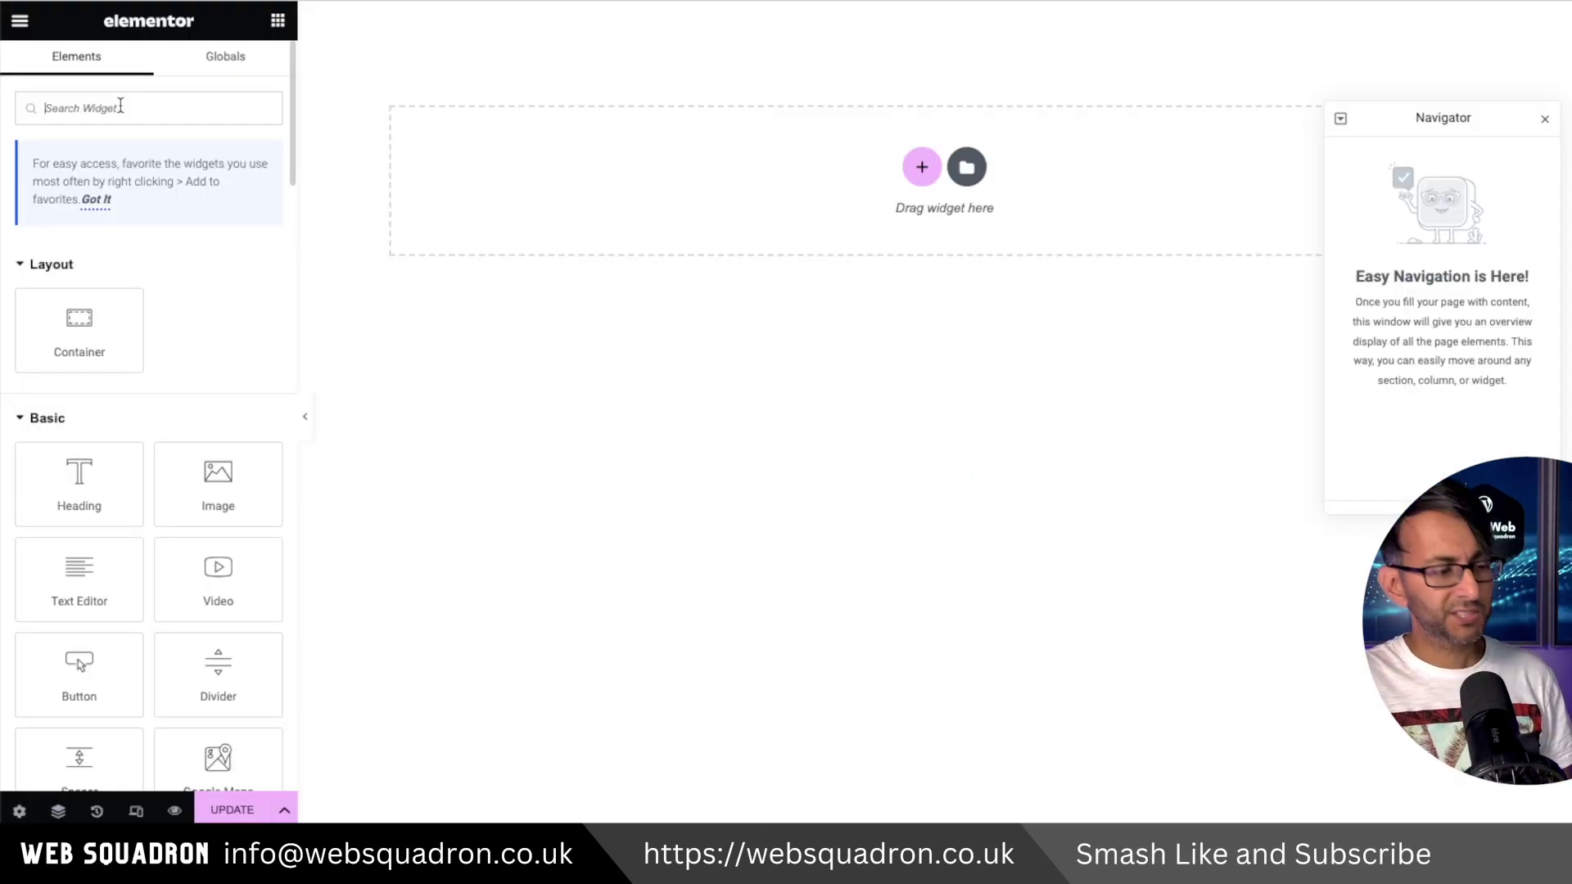
Step: Search the Elementor widget panel for 'cardusel' to find the carousel widgets
text(card)
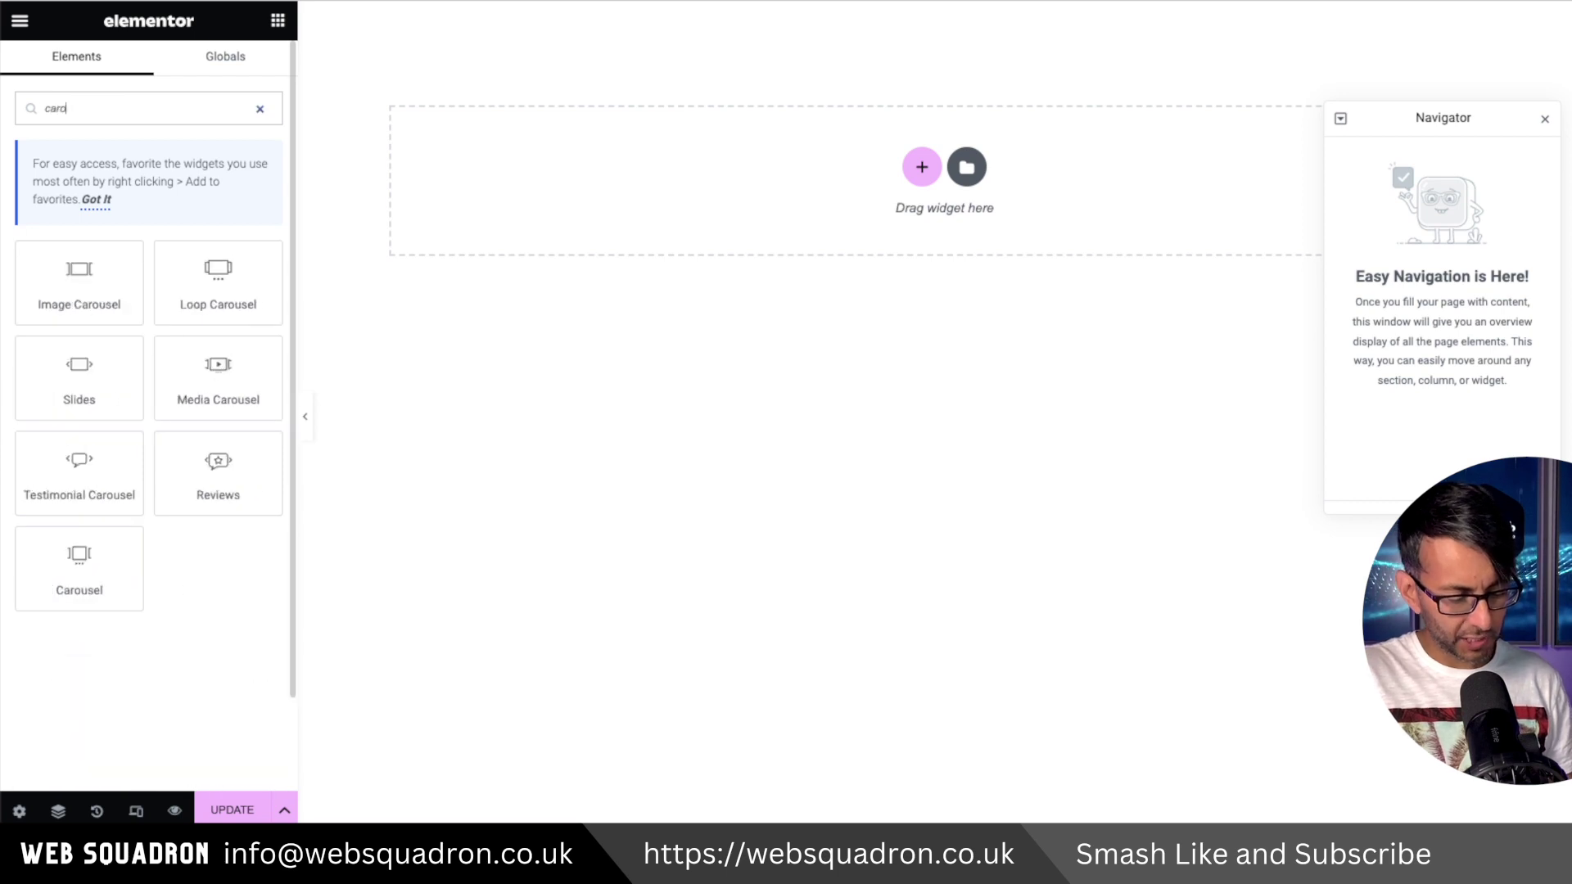
text(usel)
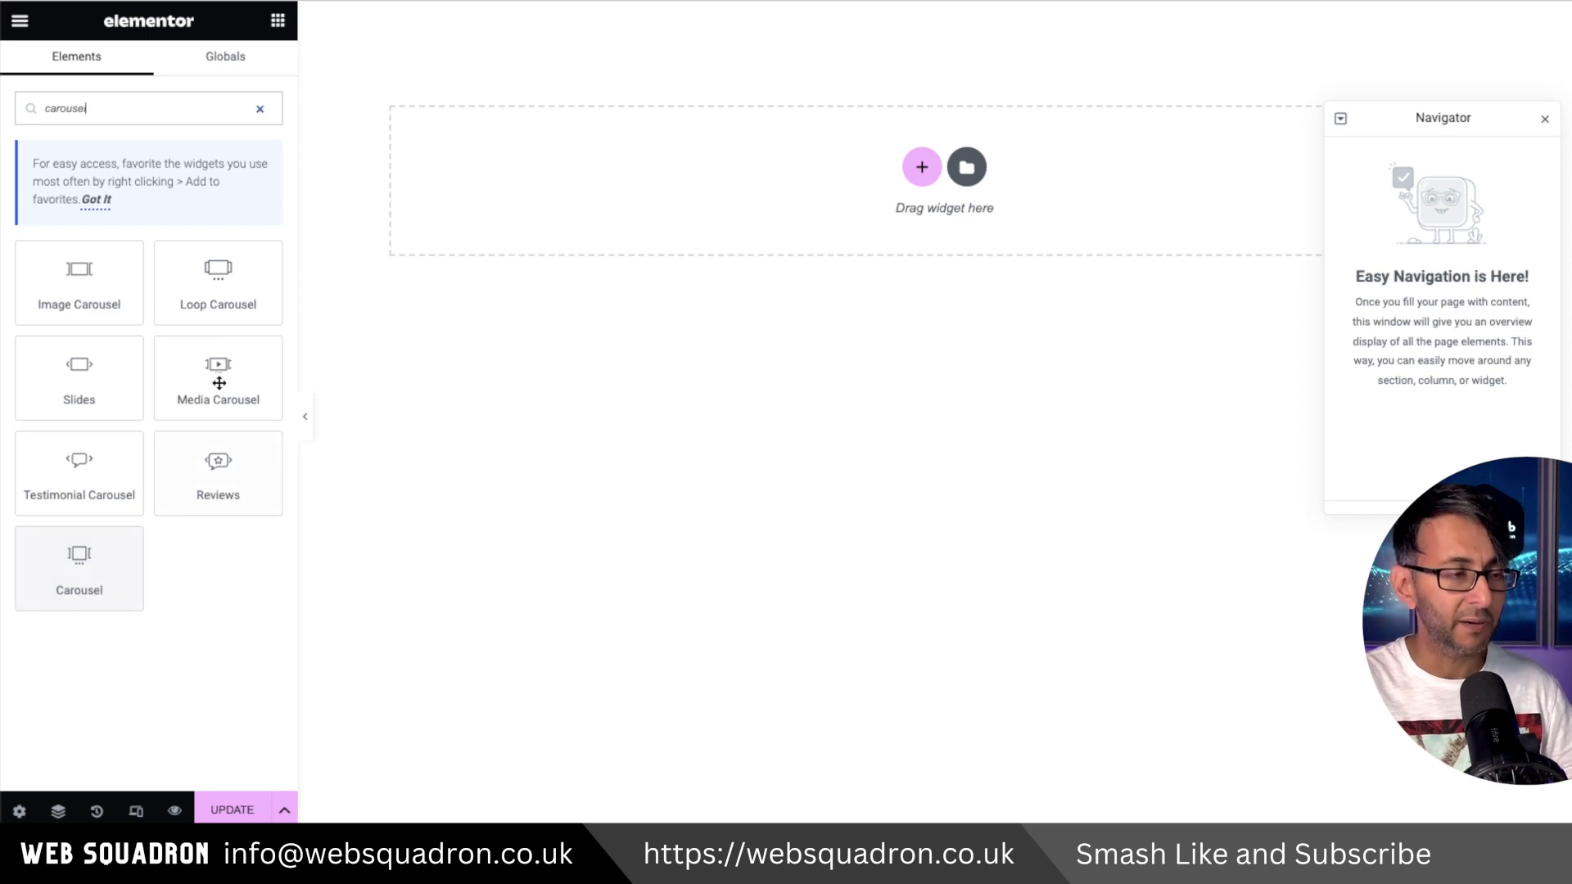
Step: Add a trial Loop Carousel with the Posts template type, then delete it from the Navigator
drag(238, 295, 676, 198)
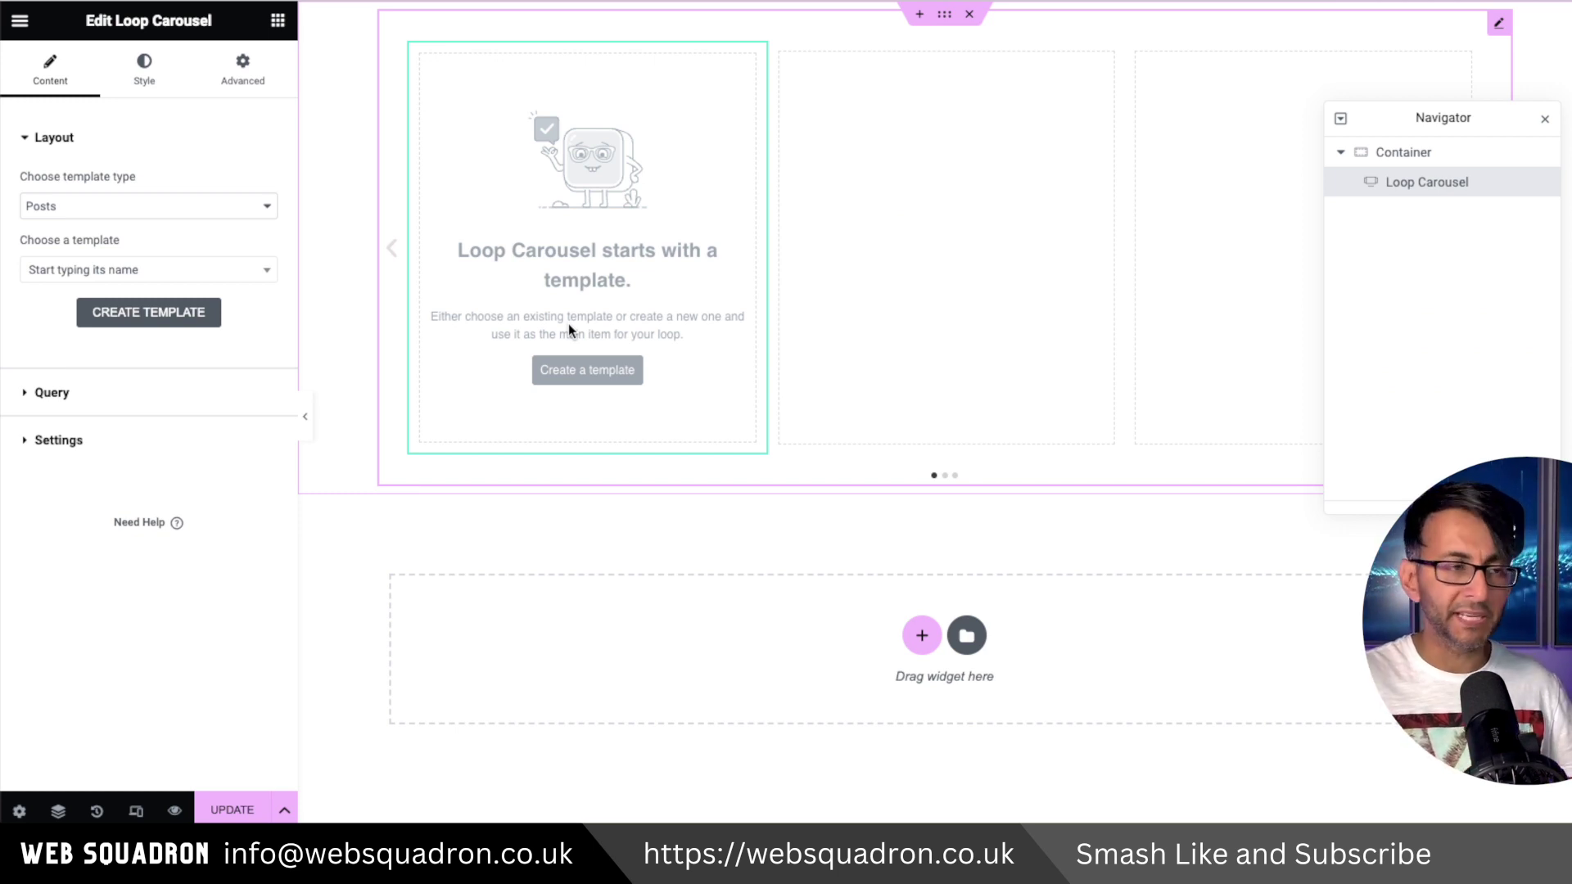
click(206, 210)
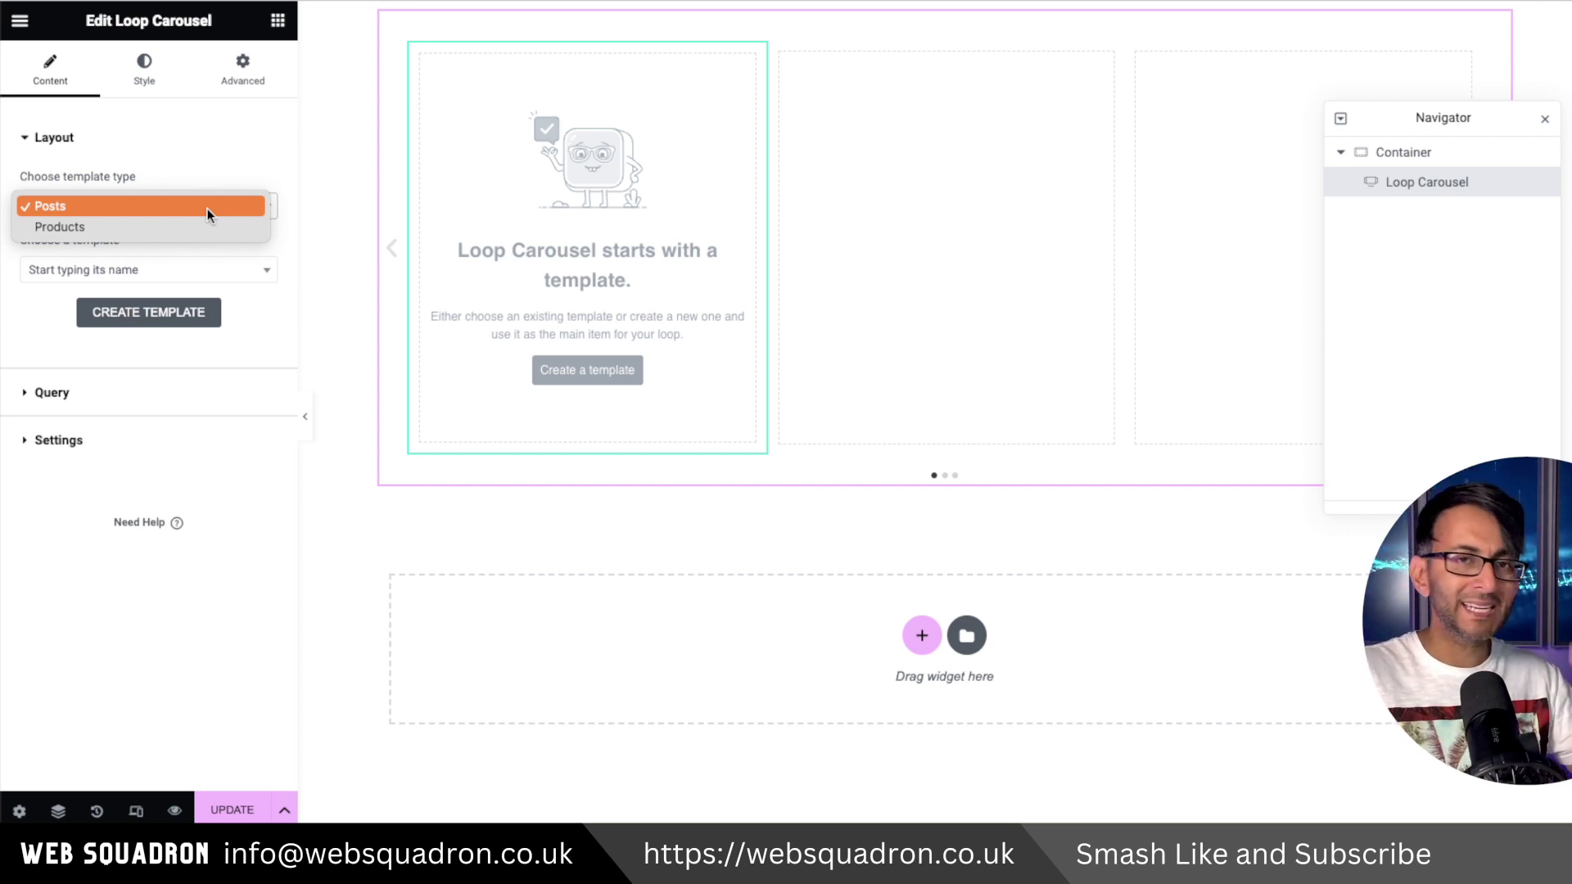
click(208, 208)
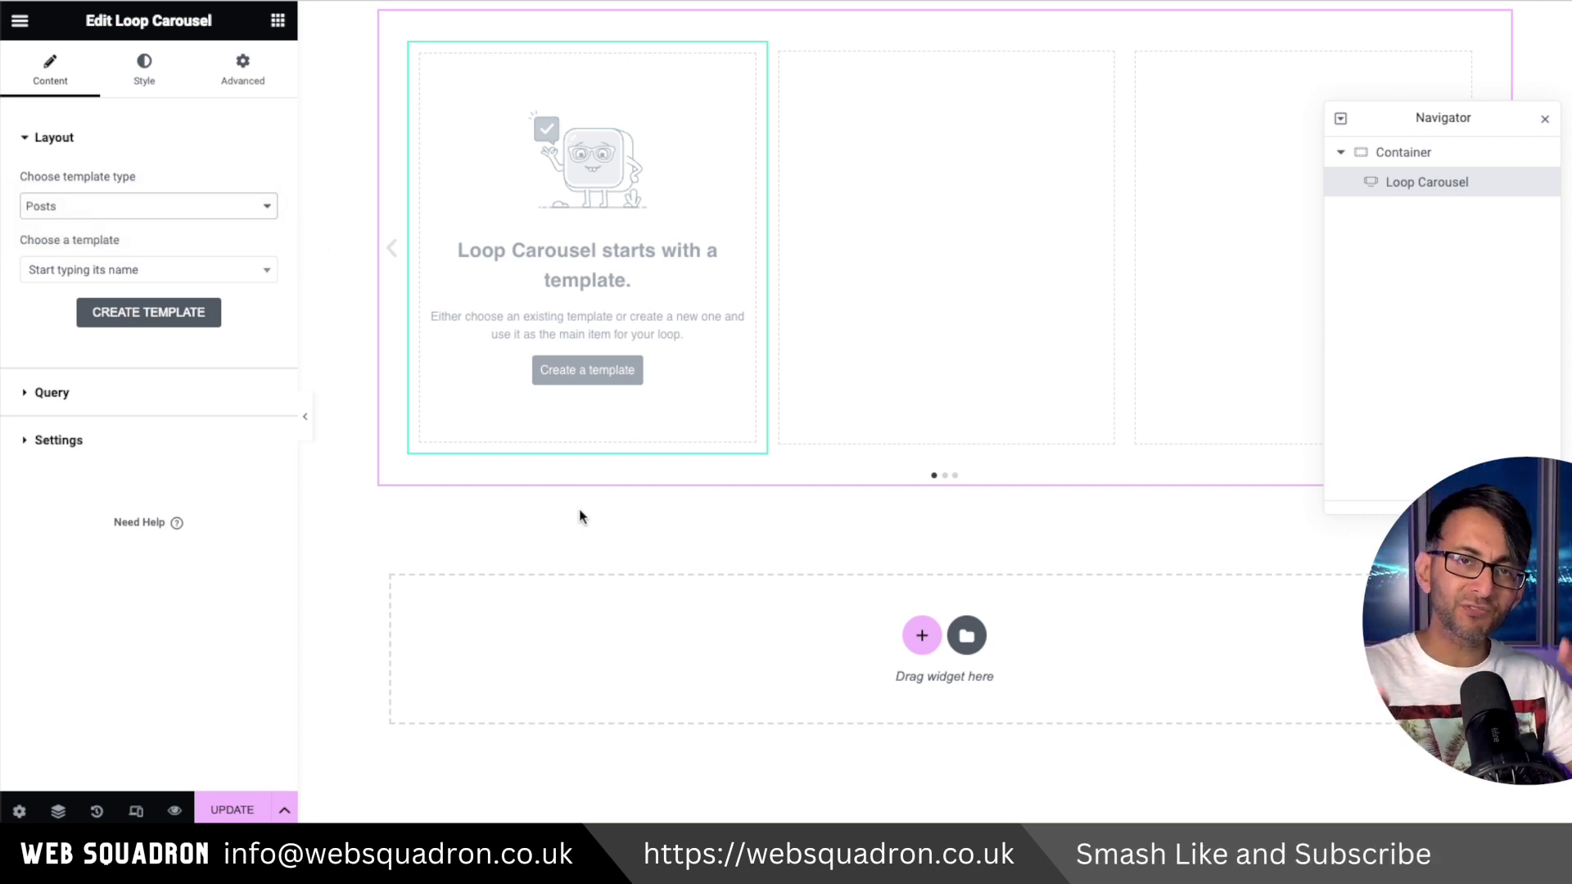
right_click(1423, 181)
key(Delete)
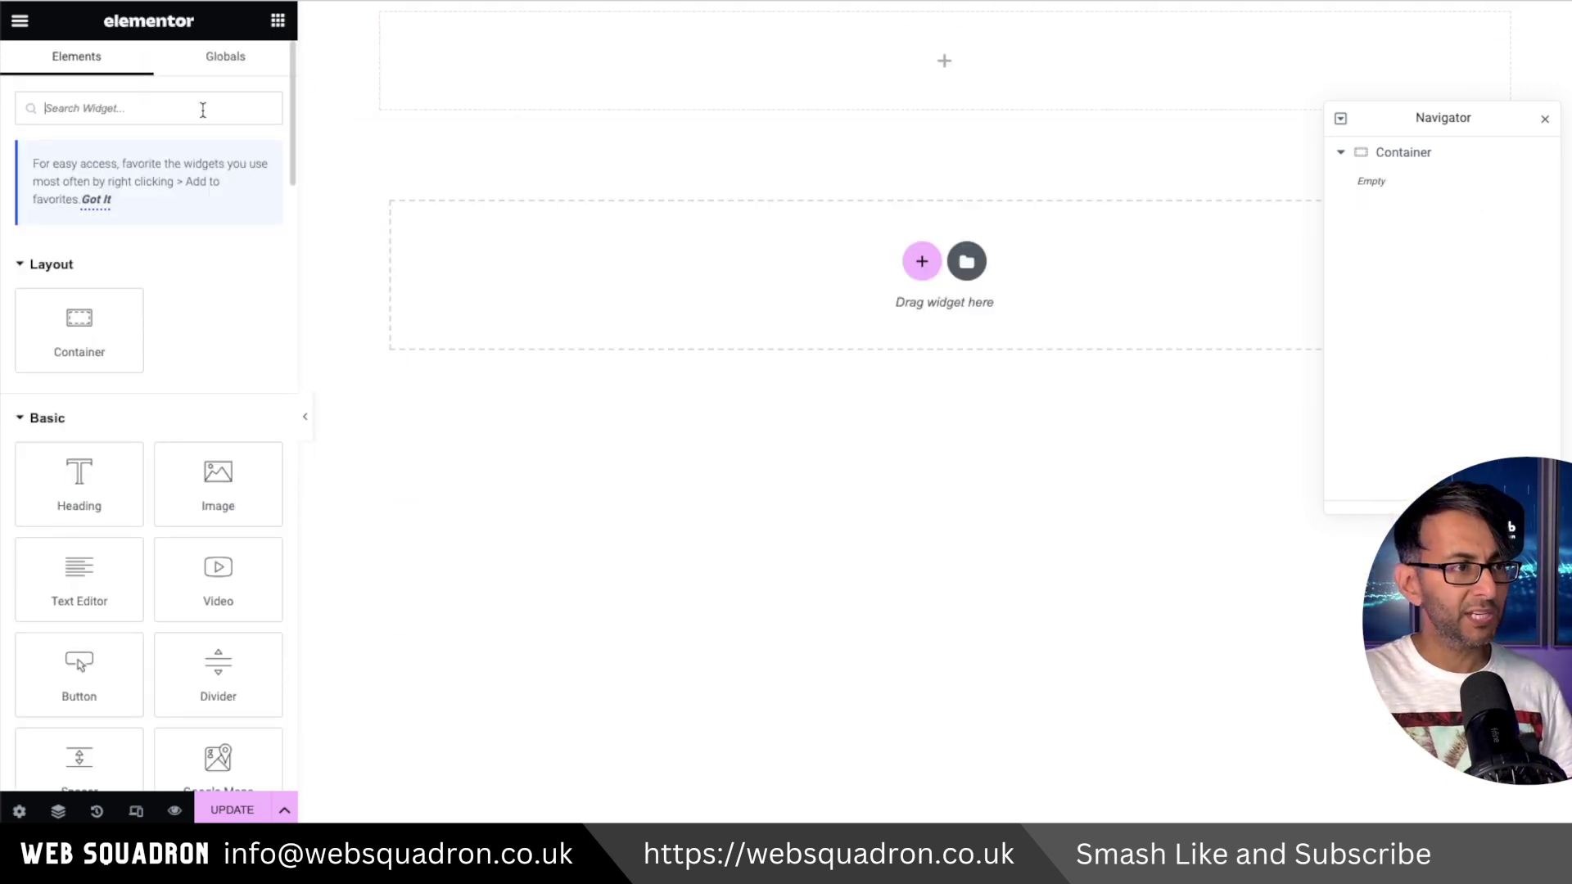
Step: Drop the Carousel widget into the top container of the page
text(carousel)
drag(90, 569, 710, 52)
drag(1519, 123, 1150, 349)
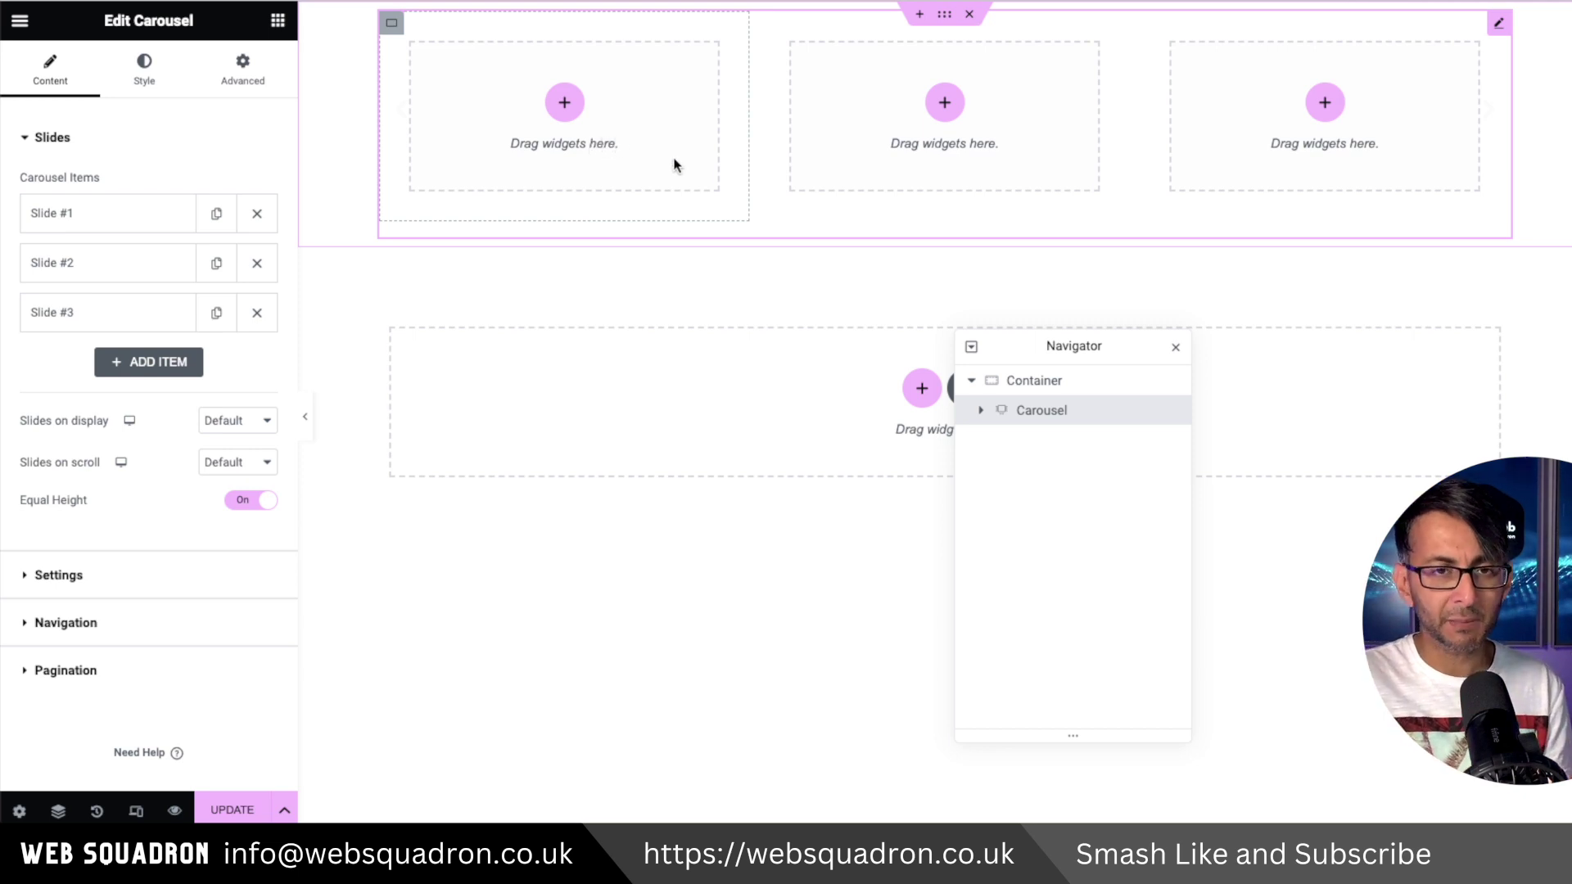
Step: Delete Slides #3 and #2 so the carousel keeps only Slide #1
click(122, 217)
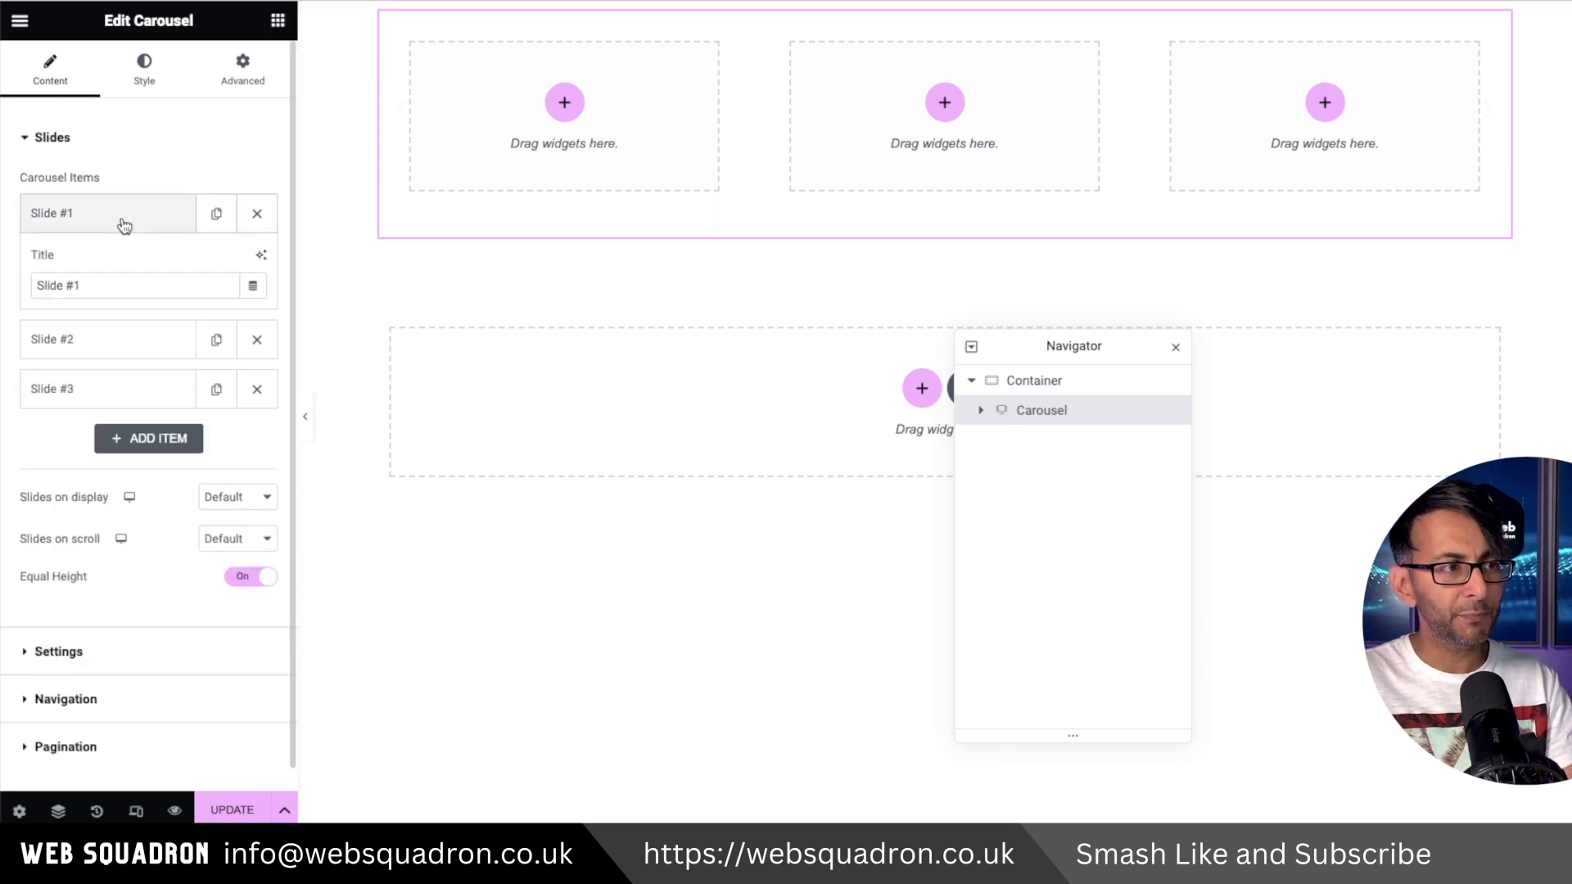
click(257, 389)
click(256, 339)
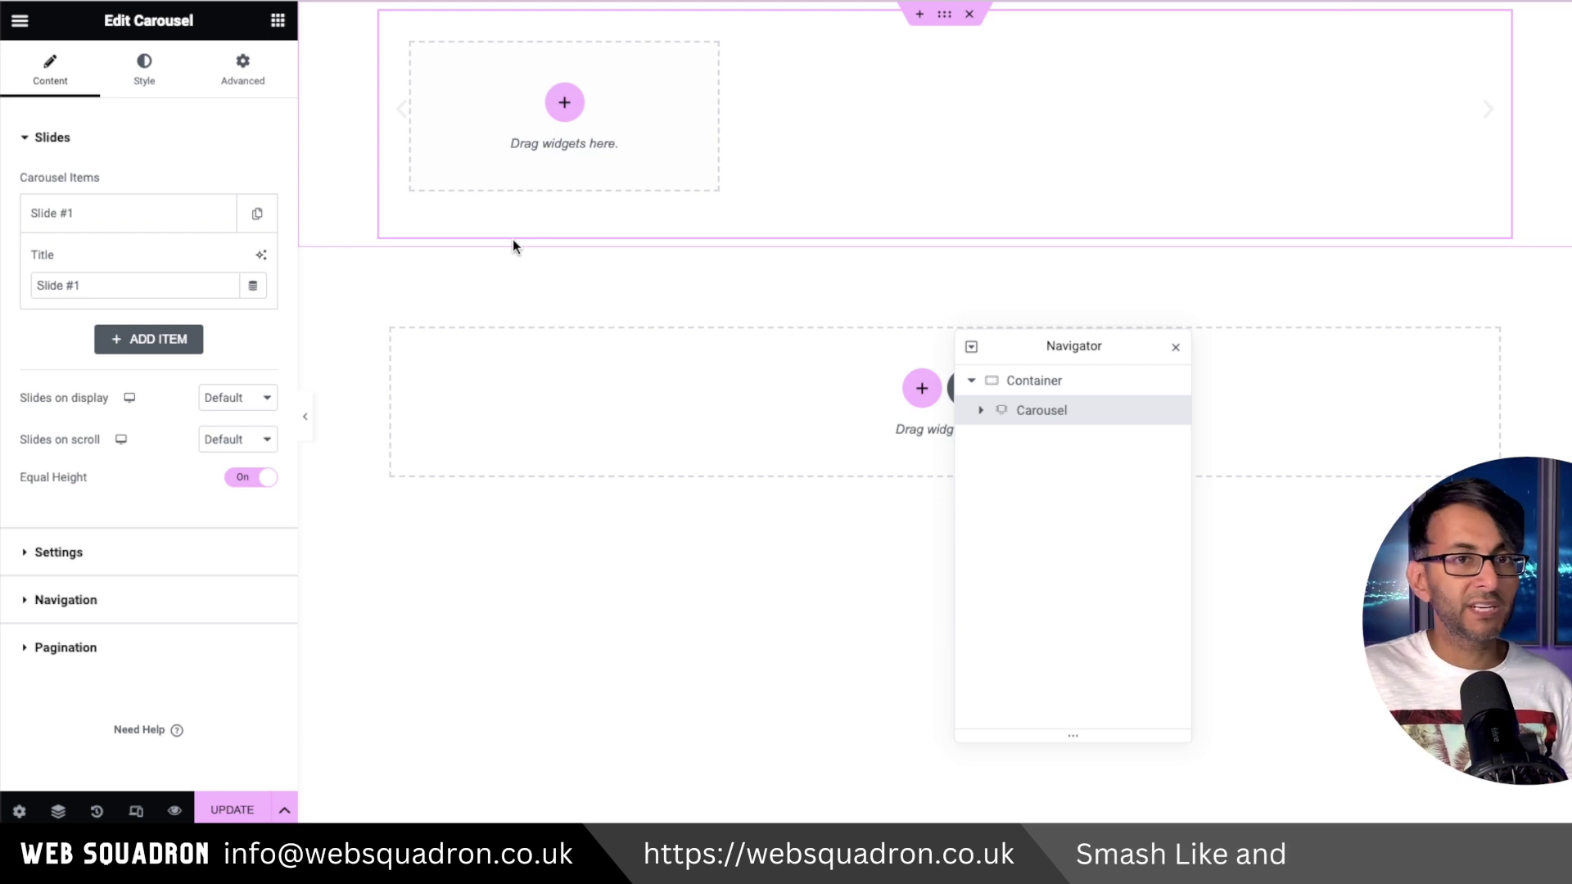
click(565, 104)
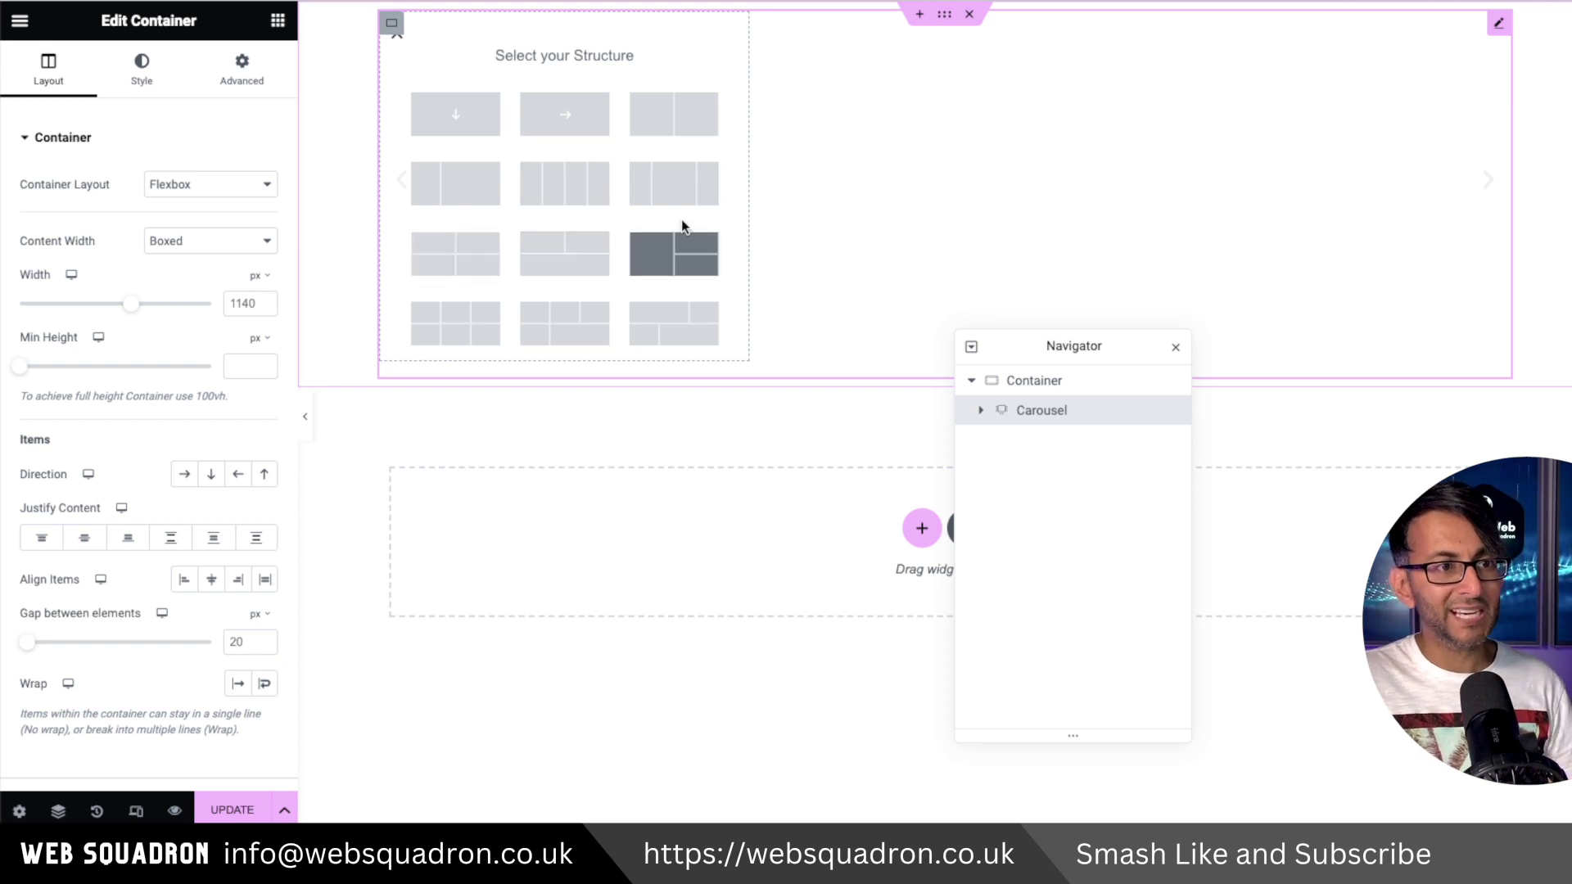
Step: Give Slide #1 one tall column beside two stacked containers, and expand it in the Navigator
click(680, 257)
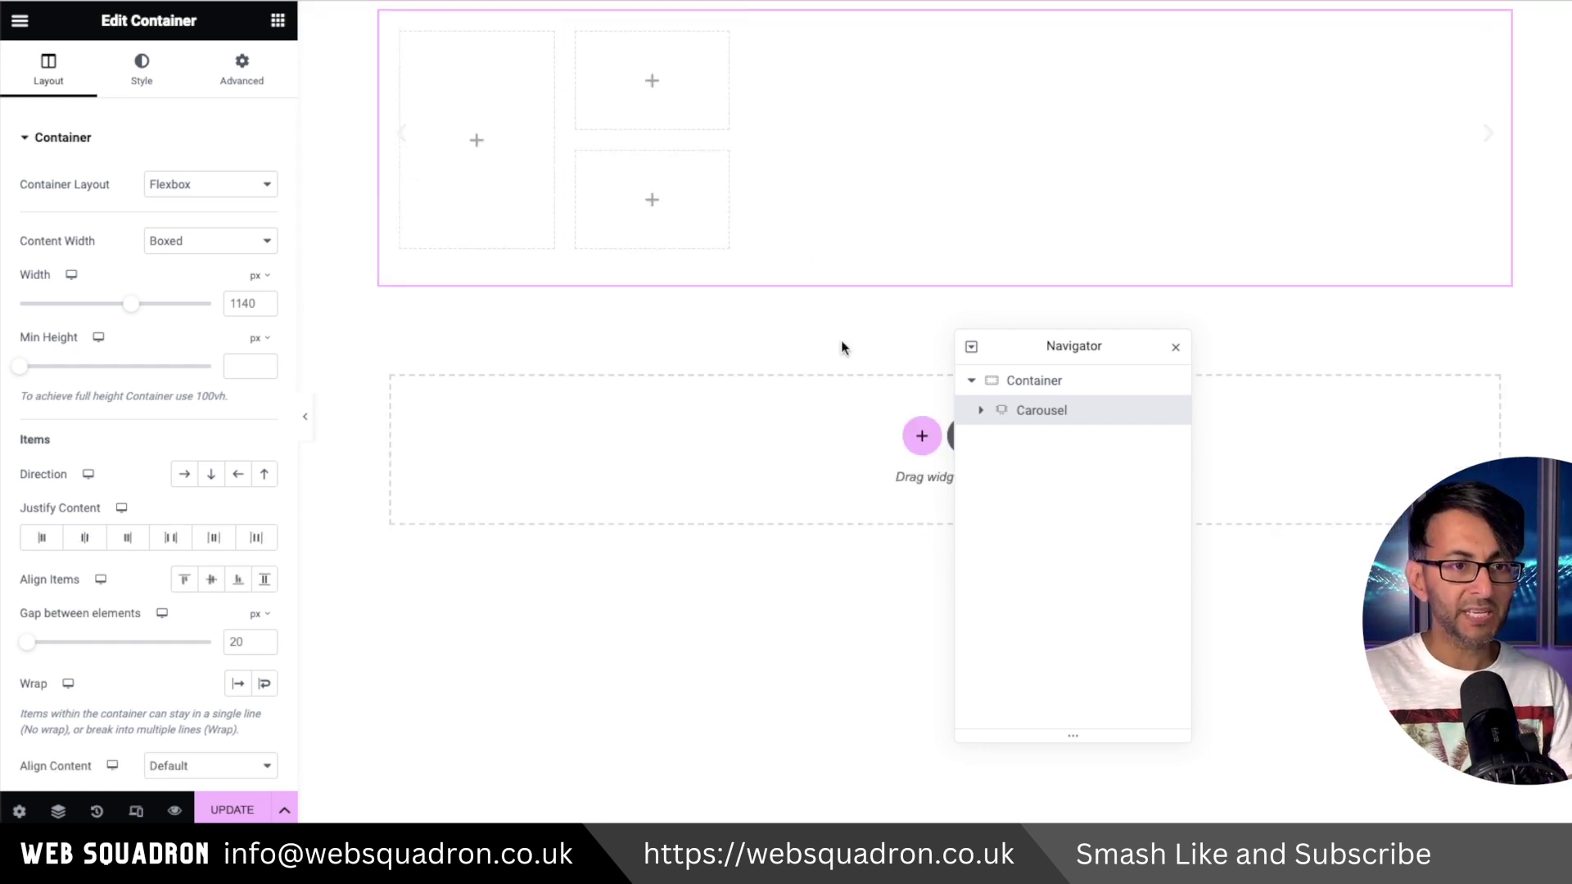
click(982, 410)
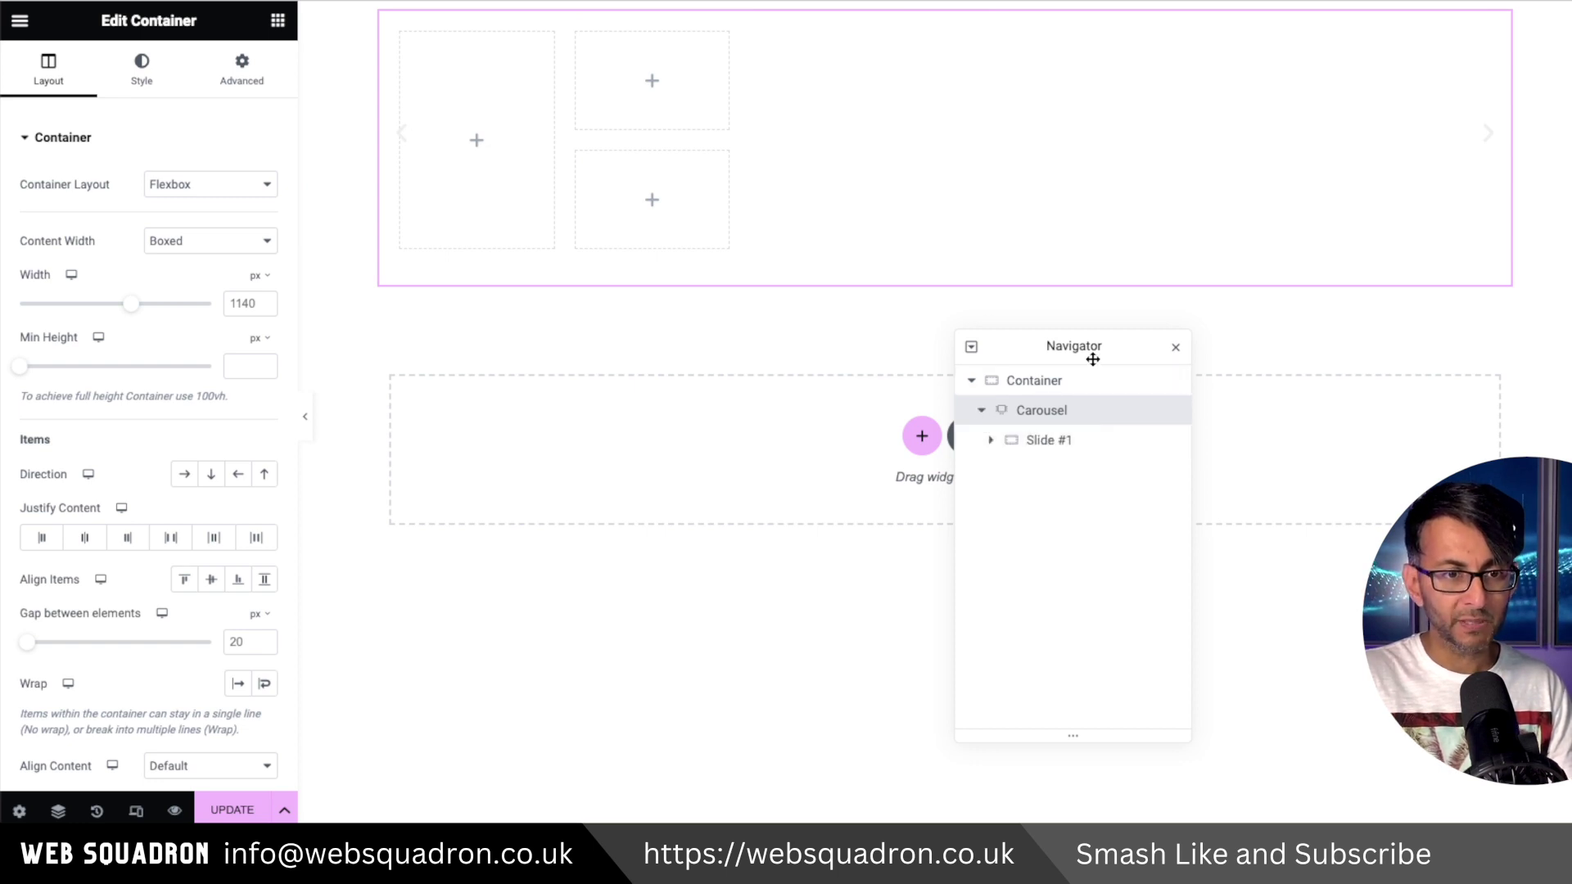
drag(1090, 353, 898, 74)
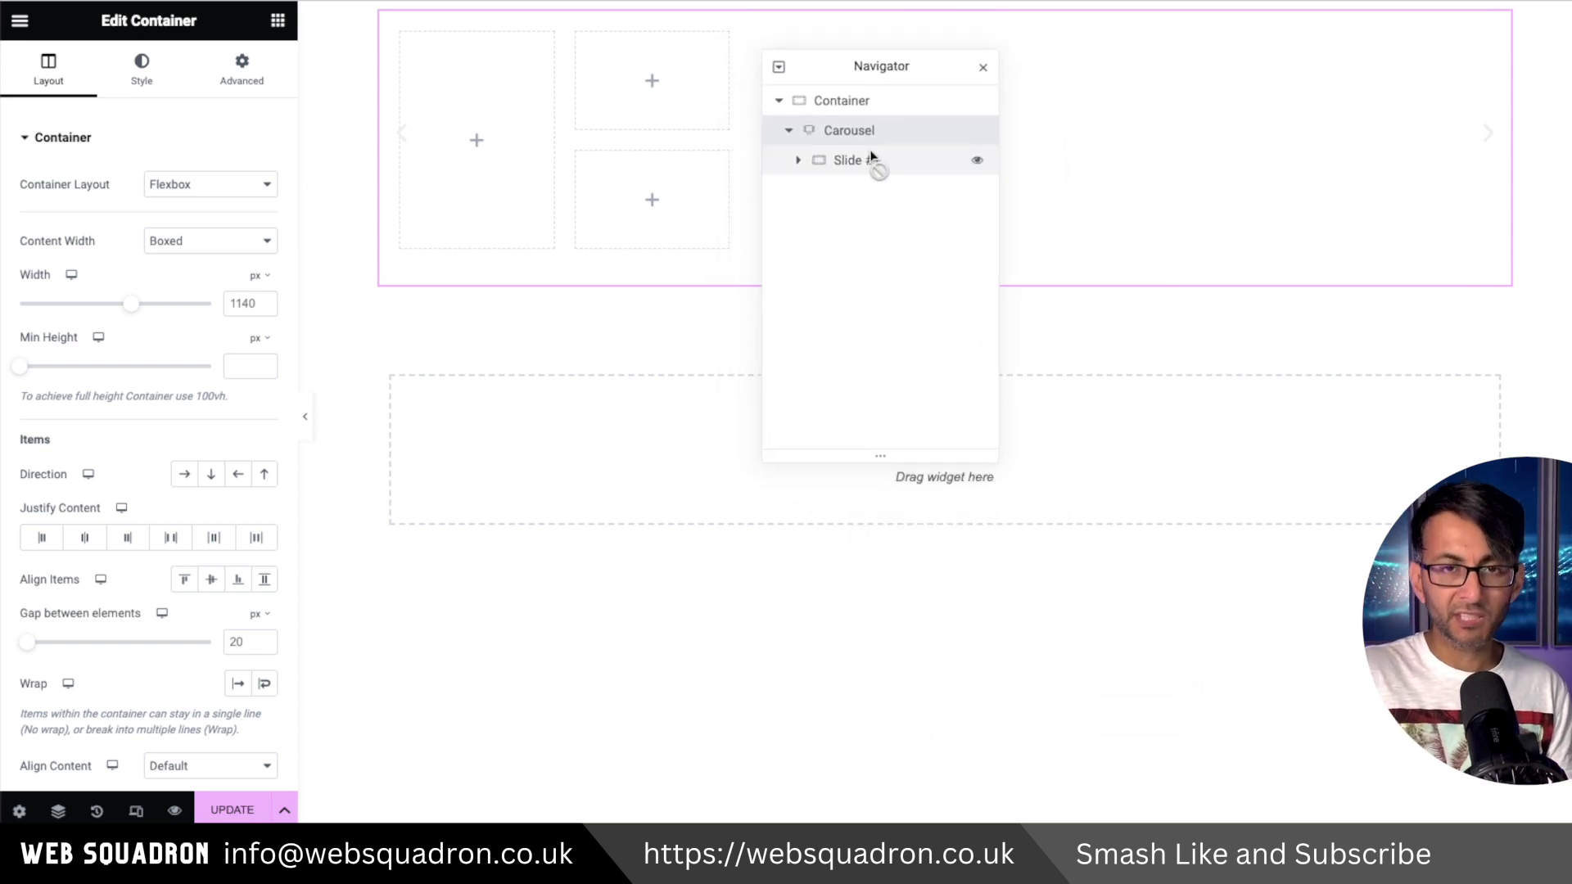
click(798, 159)
click(873, 161)
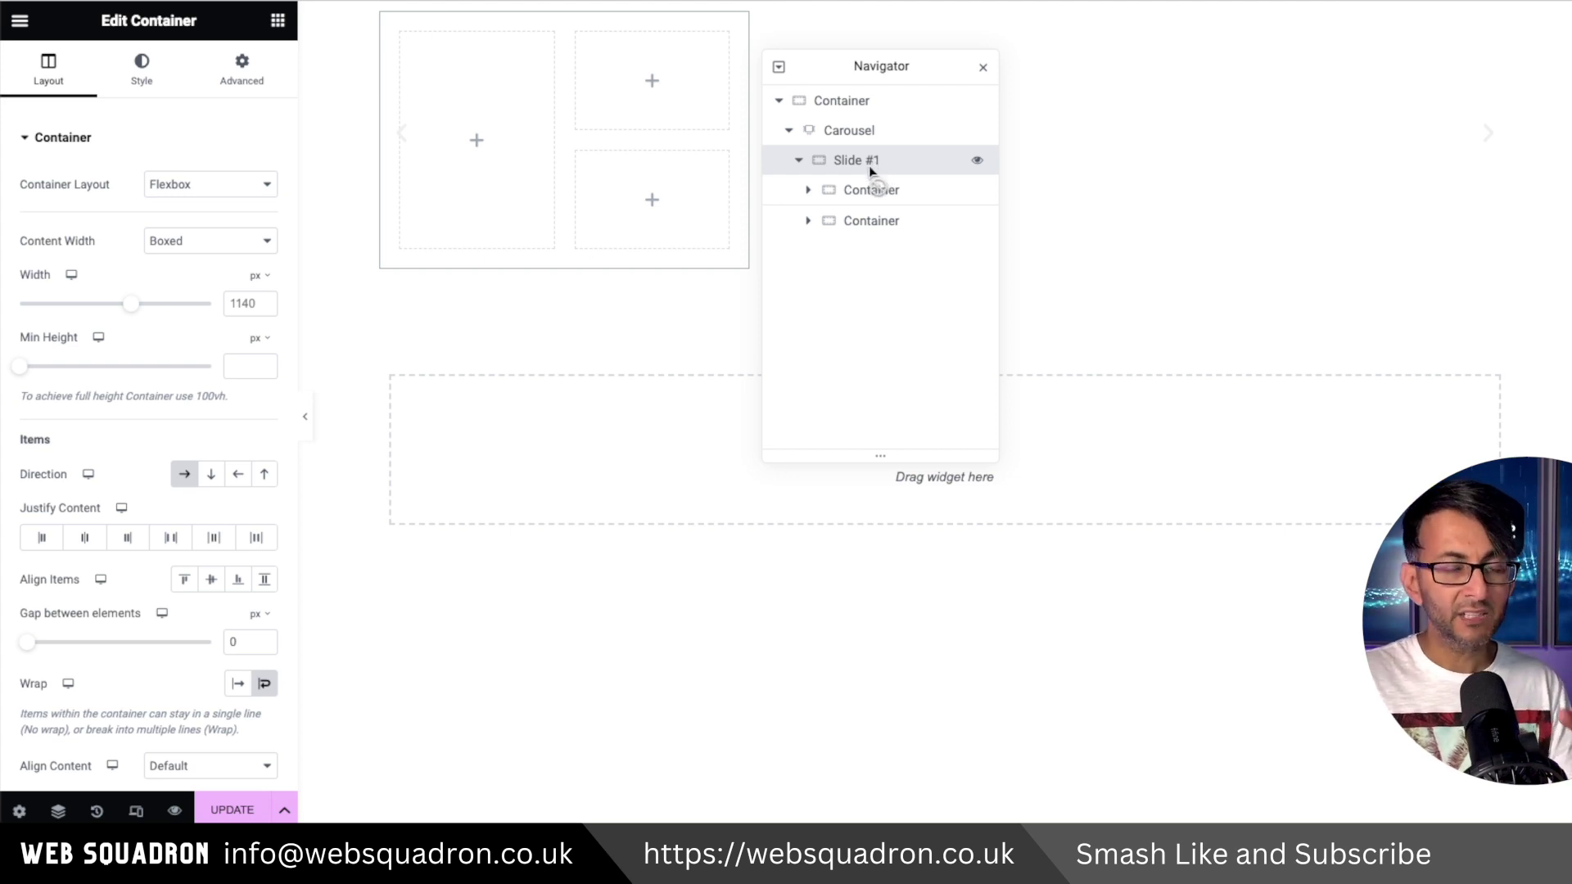
drag(870, 200, 877, 208)
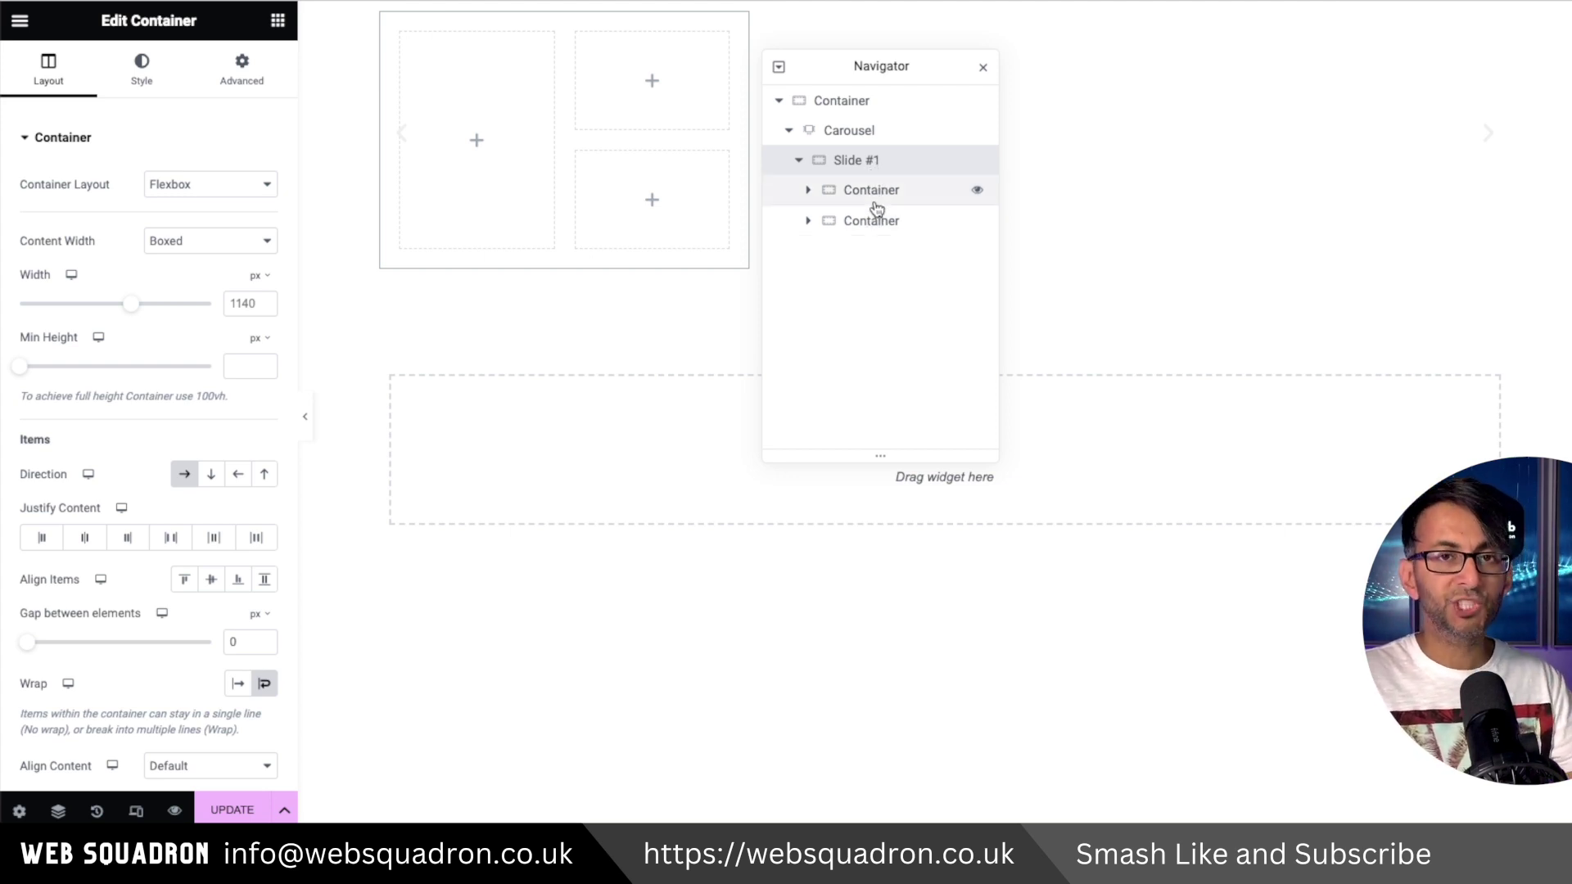
click(809, 221)
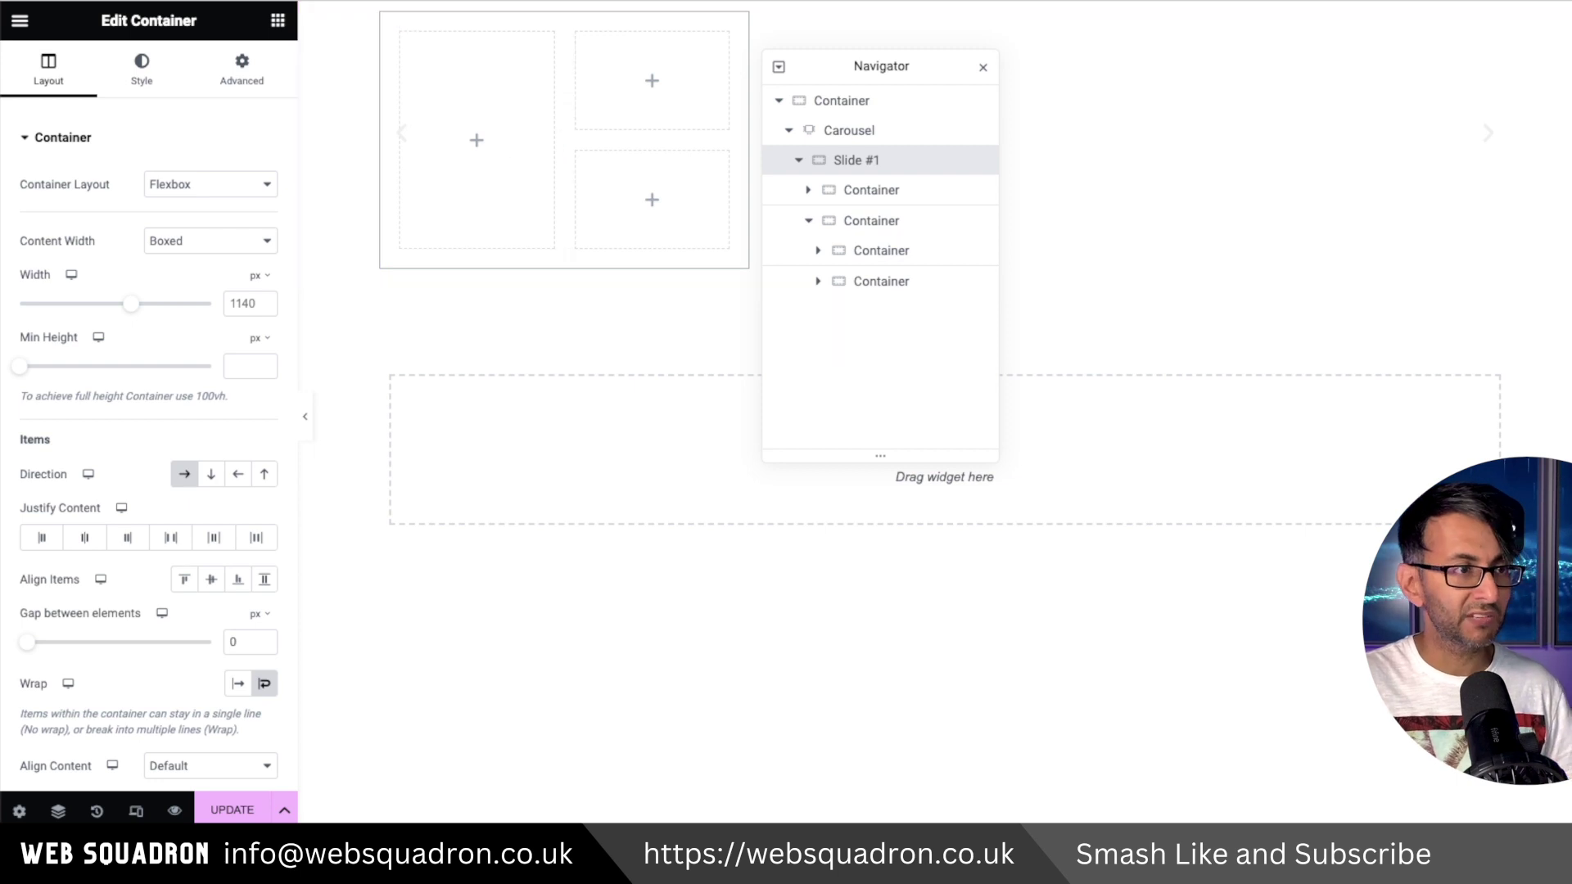
Step: Add a Heading and an Image to the slide's left column
click(278, 19)
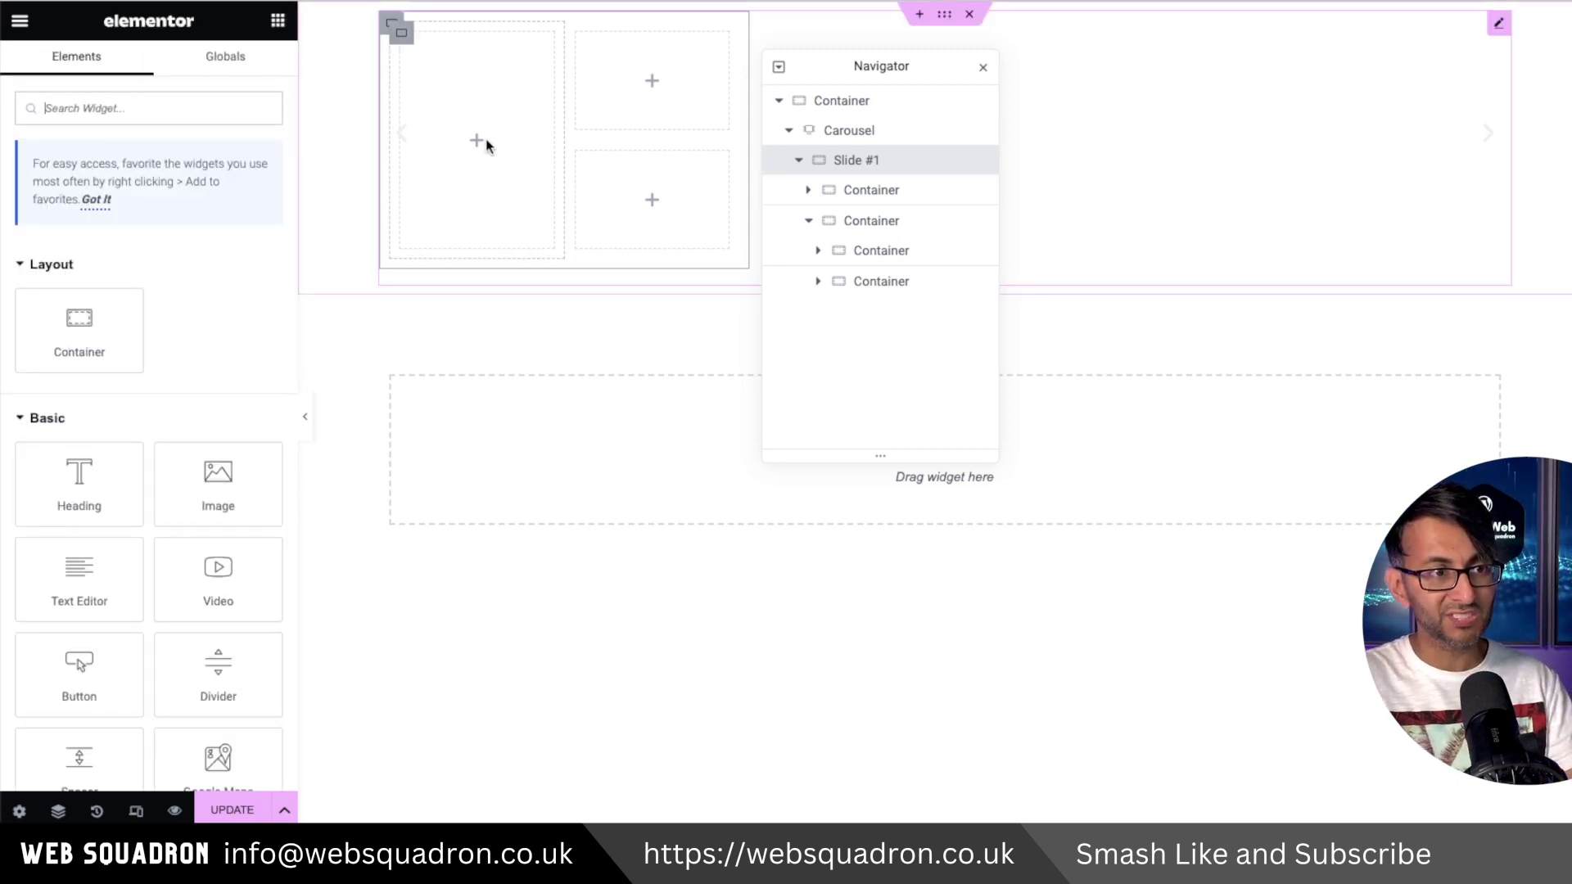
drag(79, 492, 457, 157)
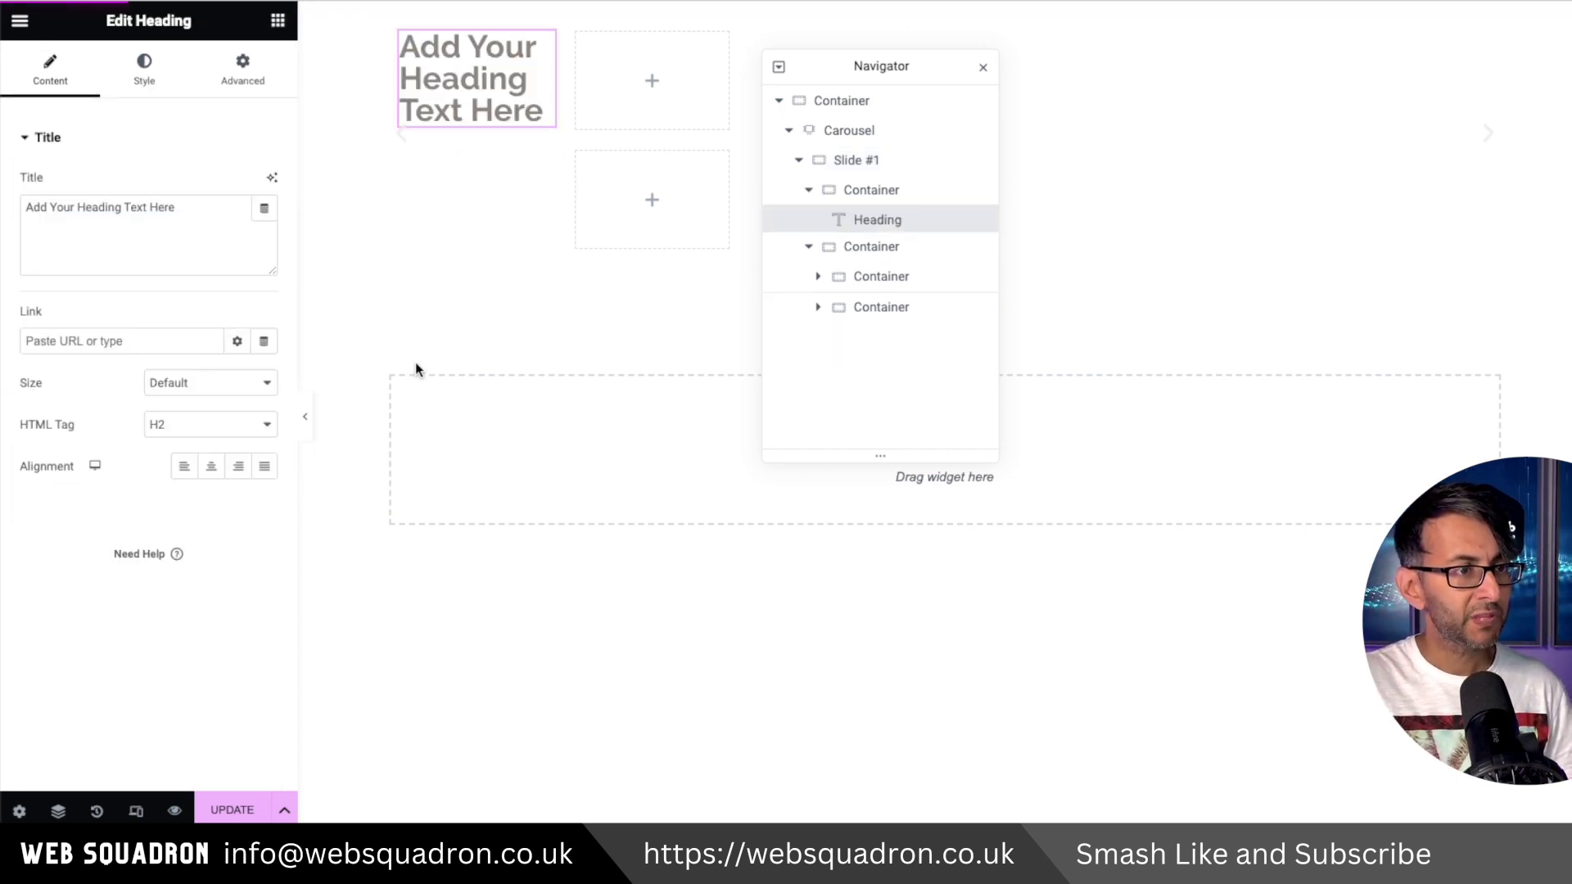
click(277, 19)
drag(218, 483, 510, 119)
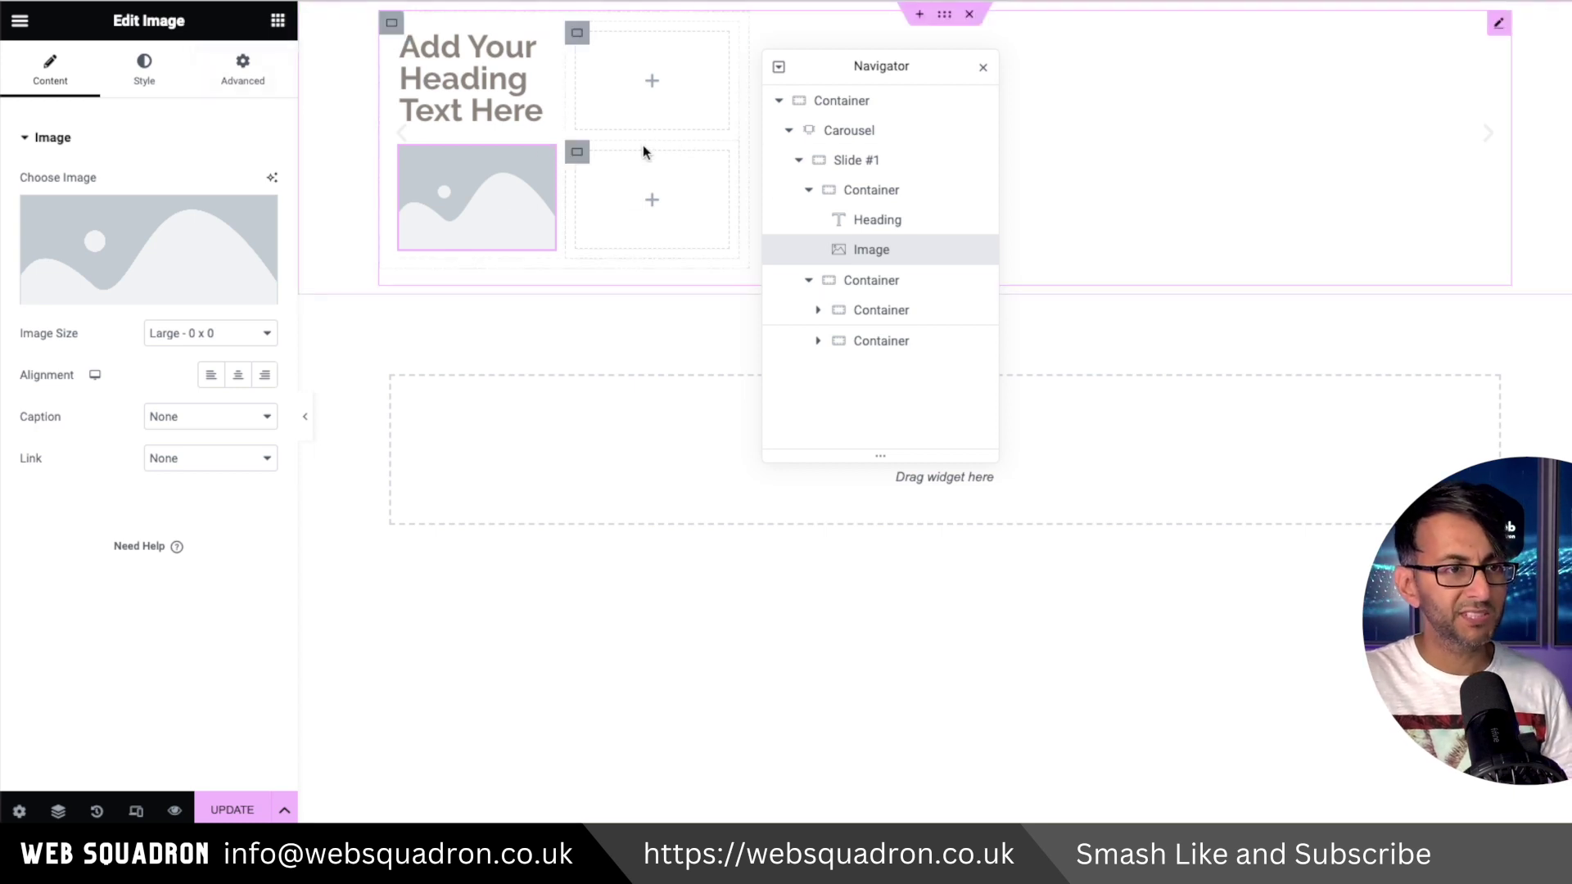
Step: Add one-sentence lorem text and a YouTube video to the top-right box
click(277, 20)
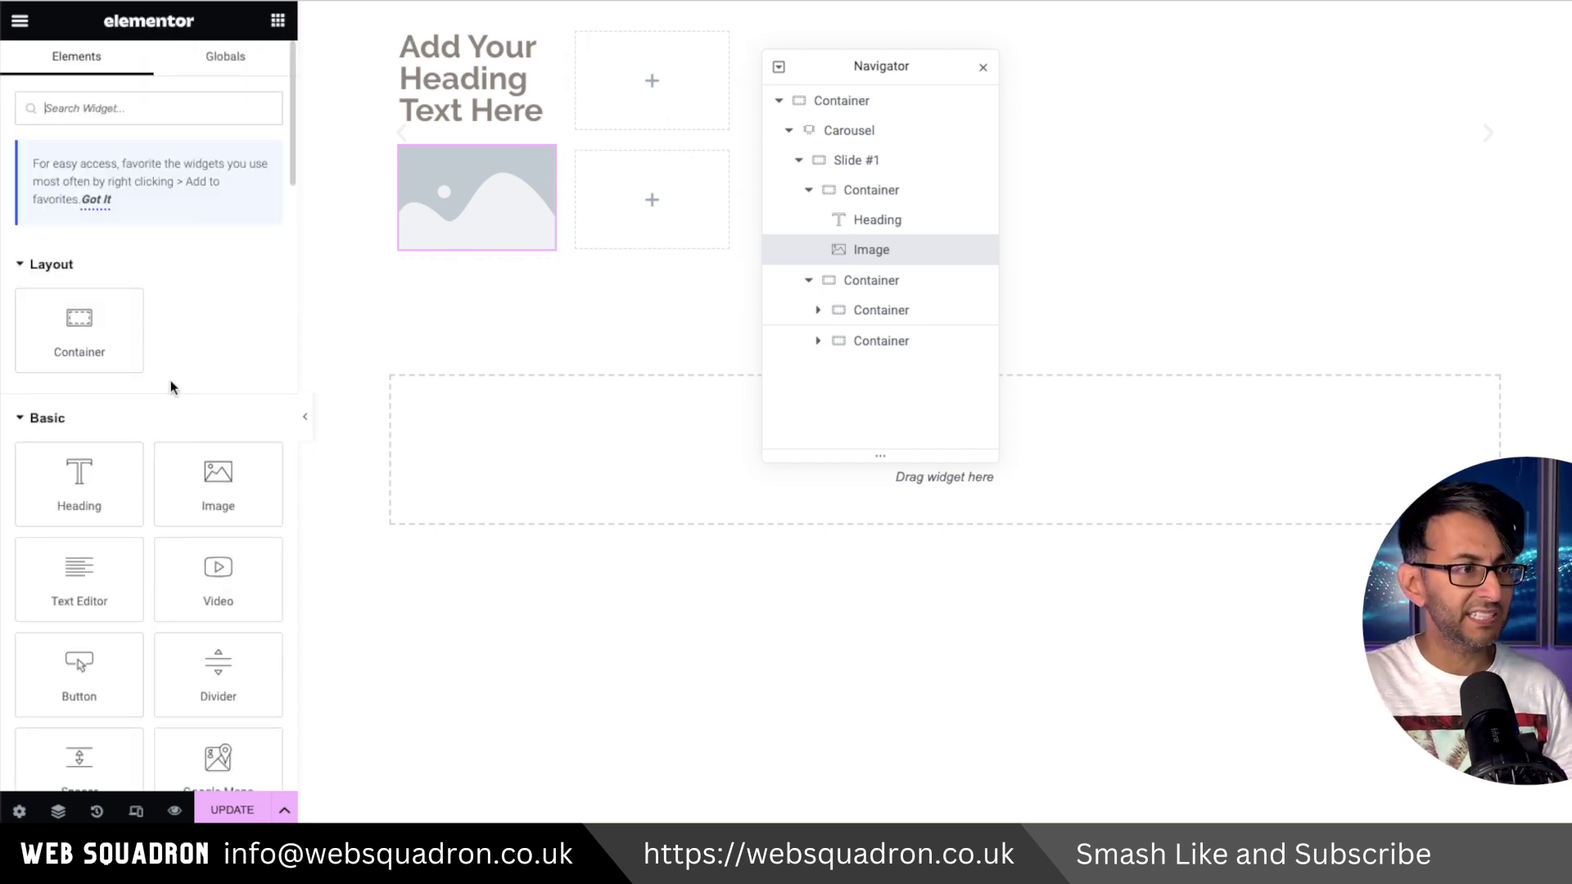
drag(78, 565, 668, 66)
drag(234, 388, 231, 316)
key(BackSpace)
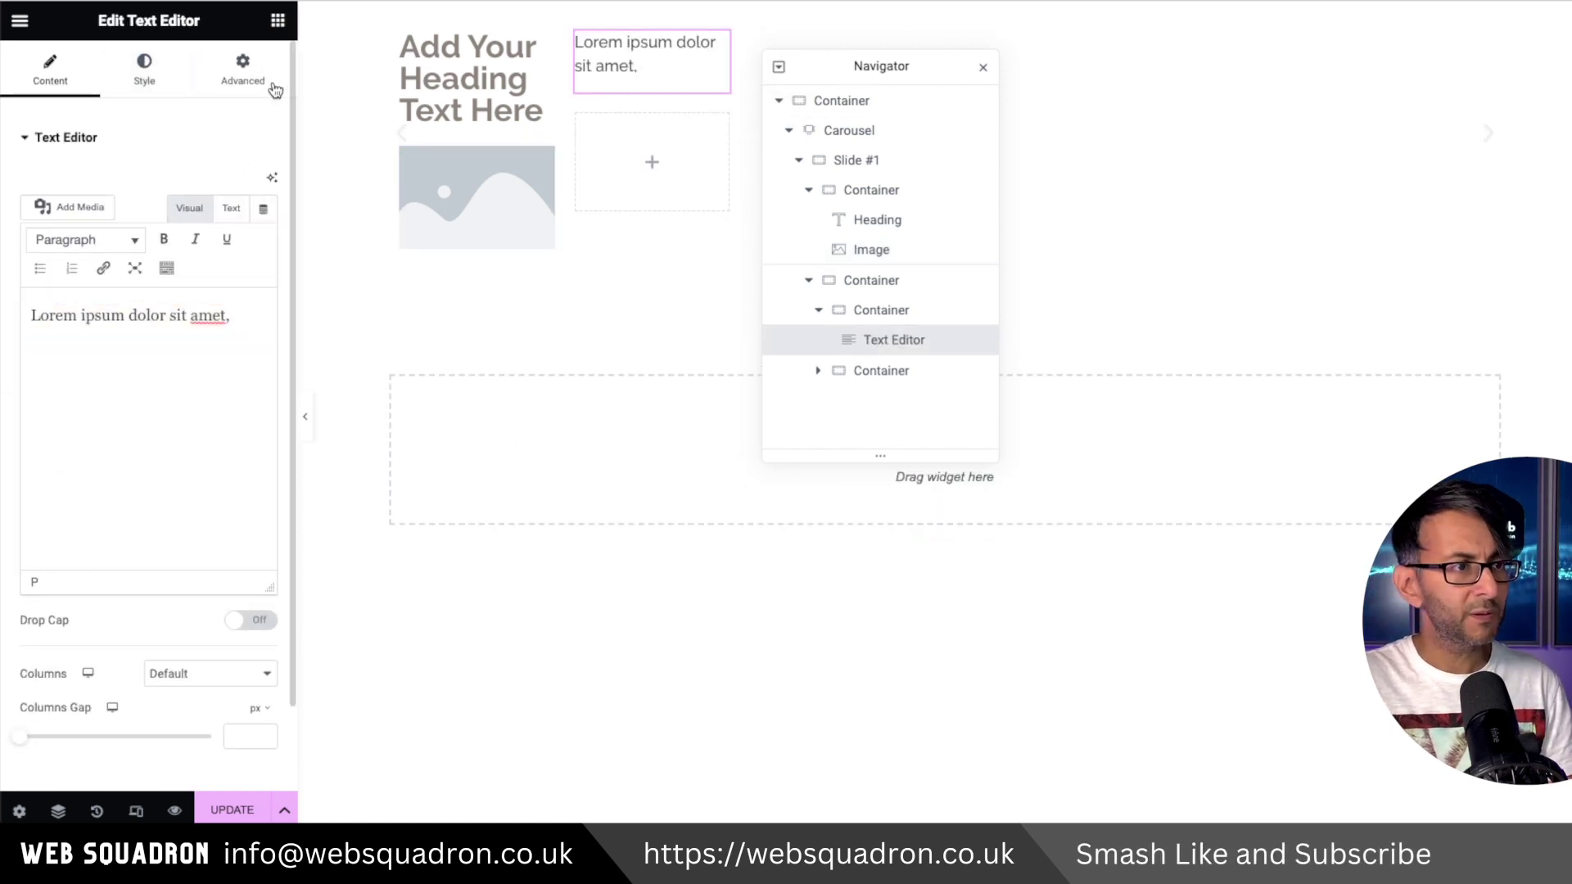
click(277, 20)
drag(180, 580, 659, 102)
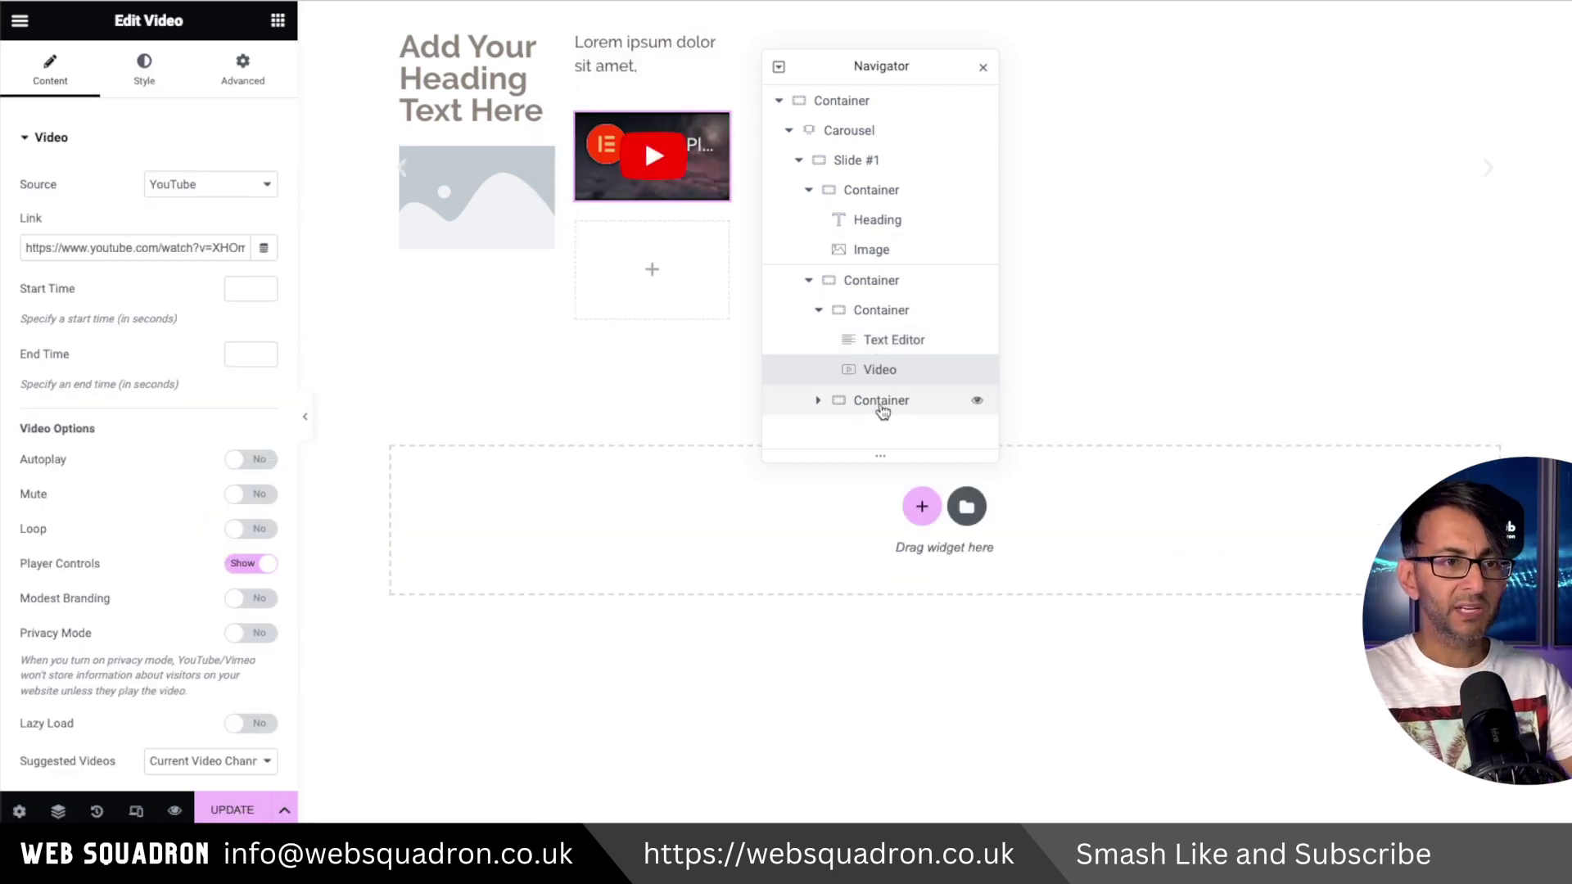
click(882, 403)
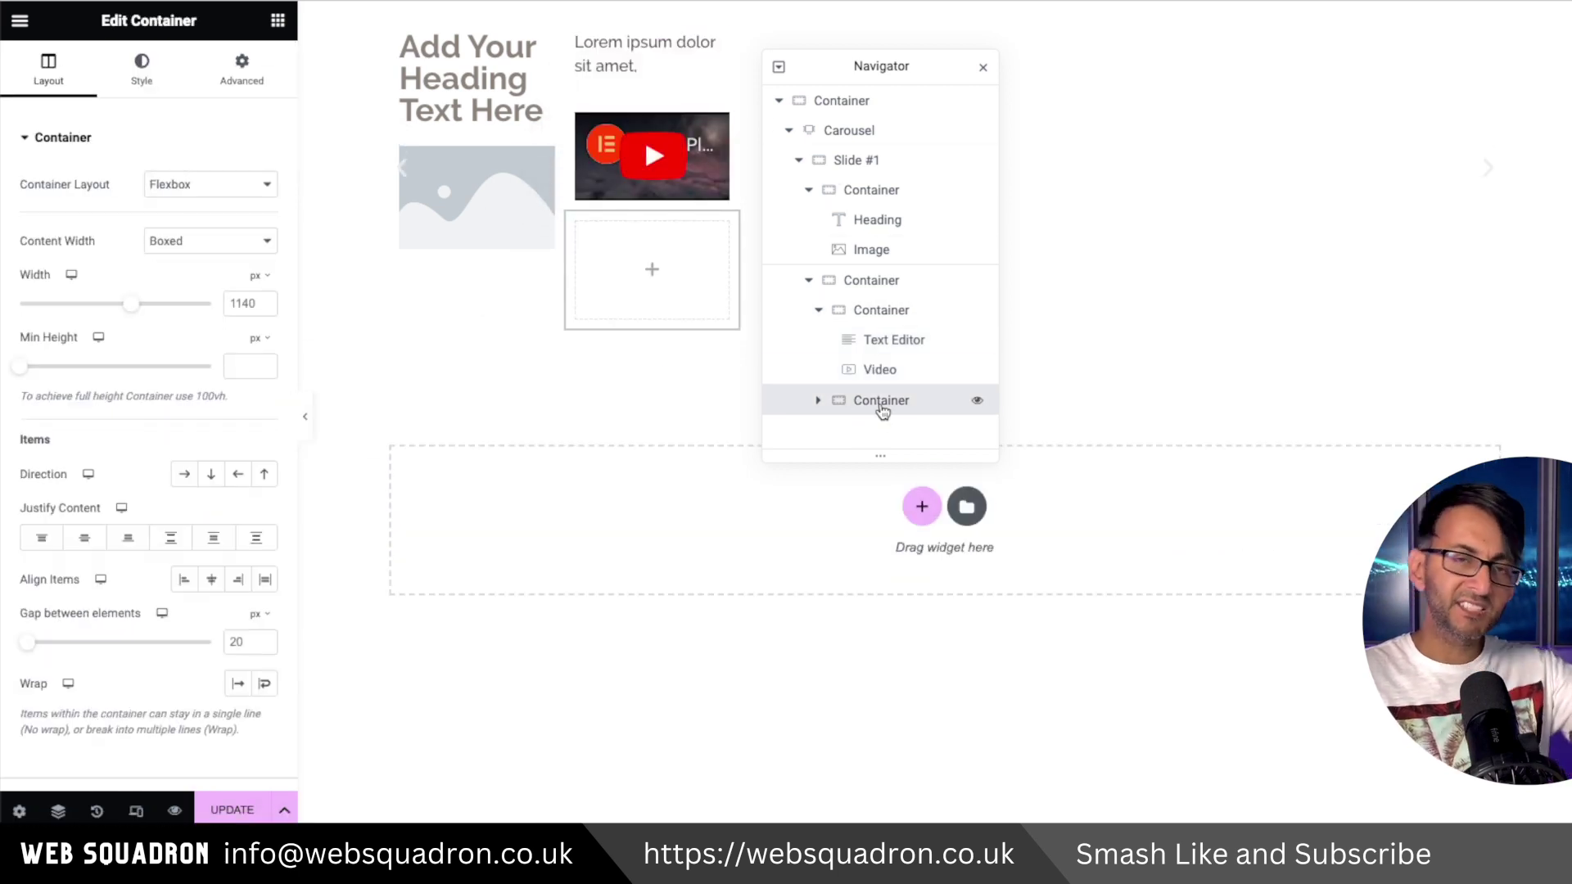
Step: Fill the lower-right box with a heading above a 'Click here' button
click(278, 21)
scroll(180, 674, down, 1)
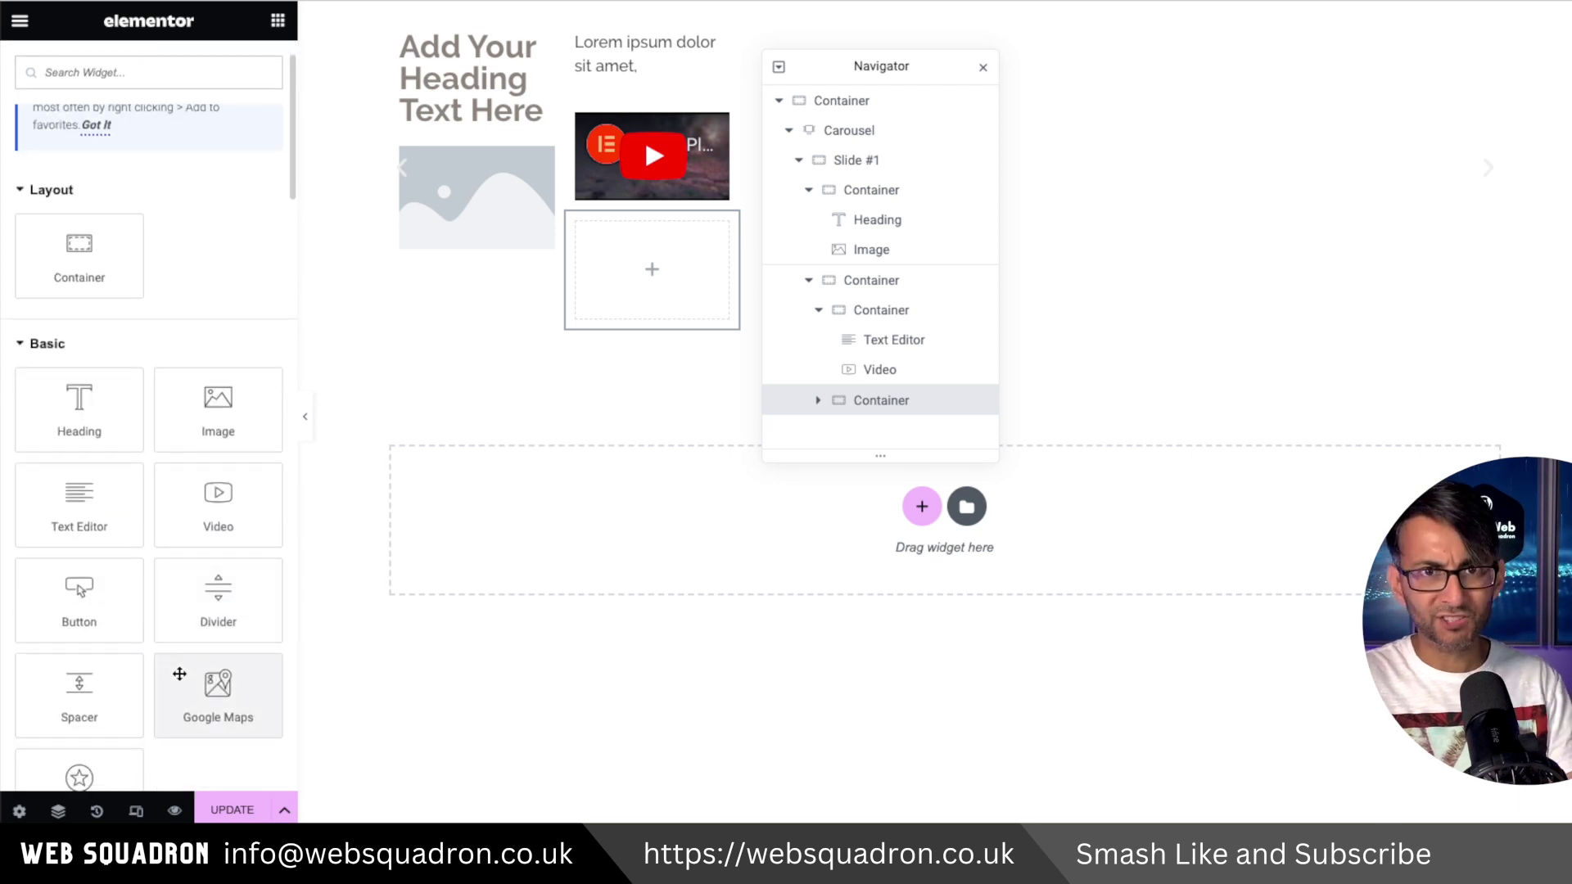
drag(115, 604, 687, 283)
click(277, 21)
drag(78, 483, 661, 215)
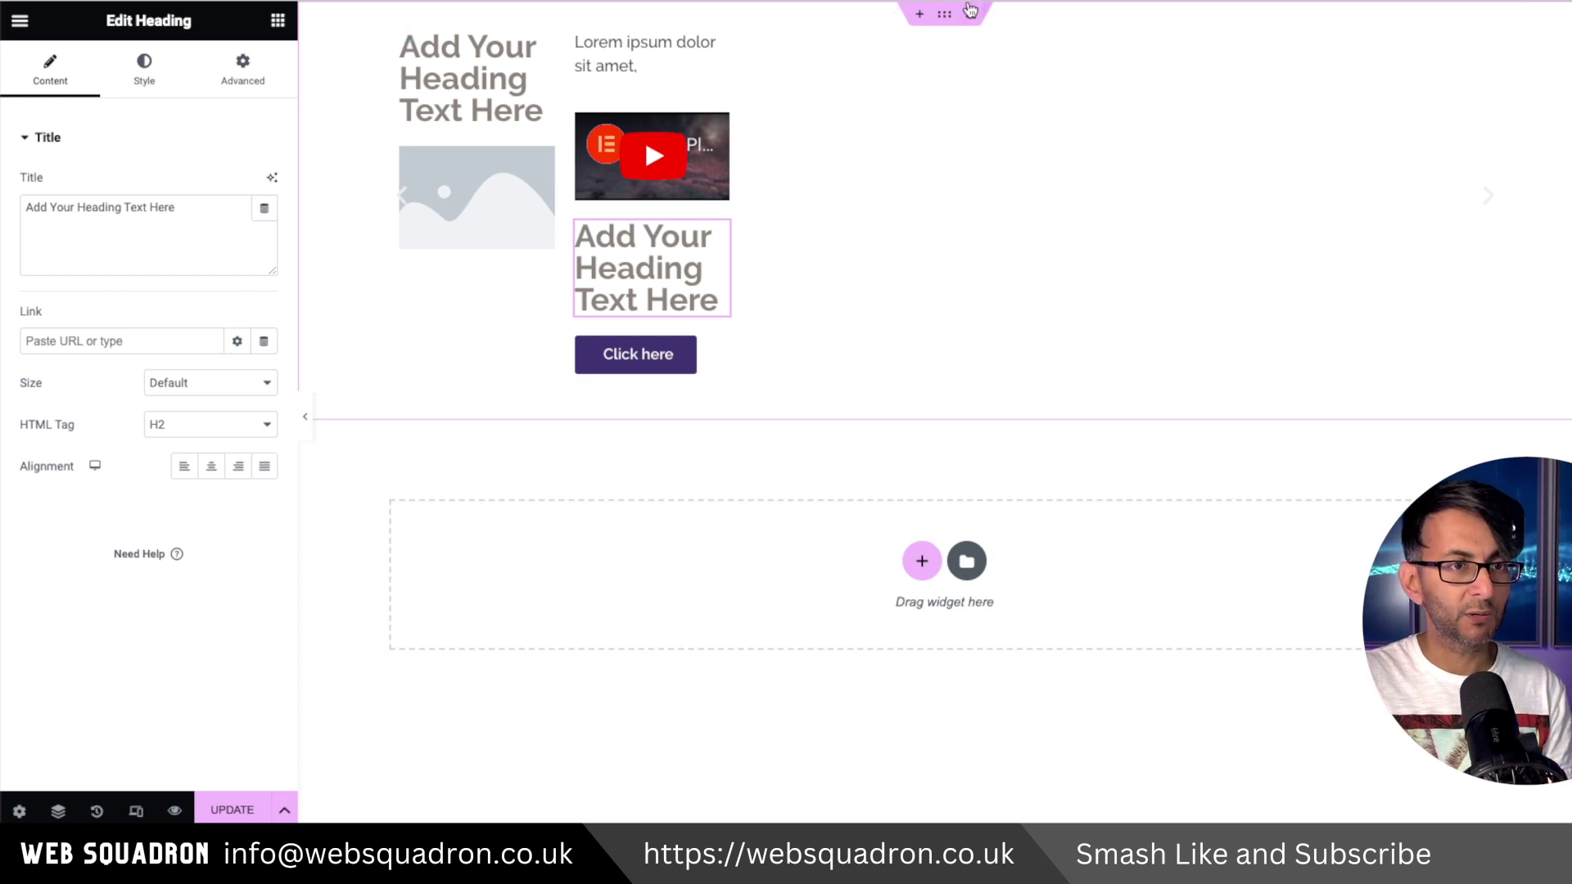
click(1477, 32)
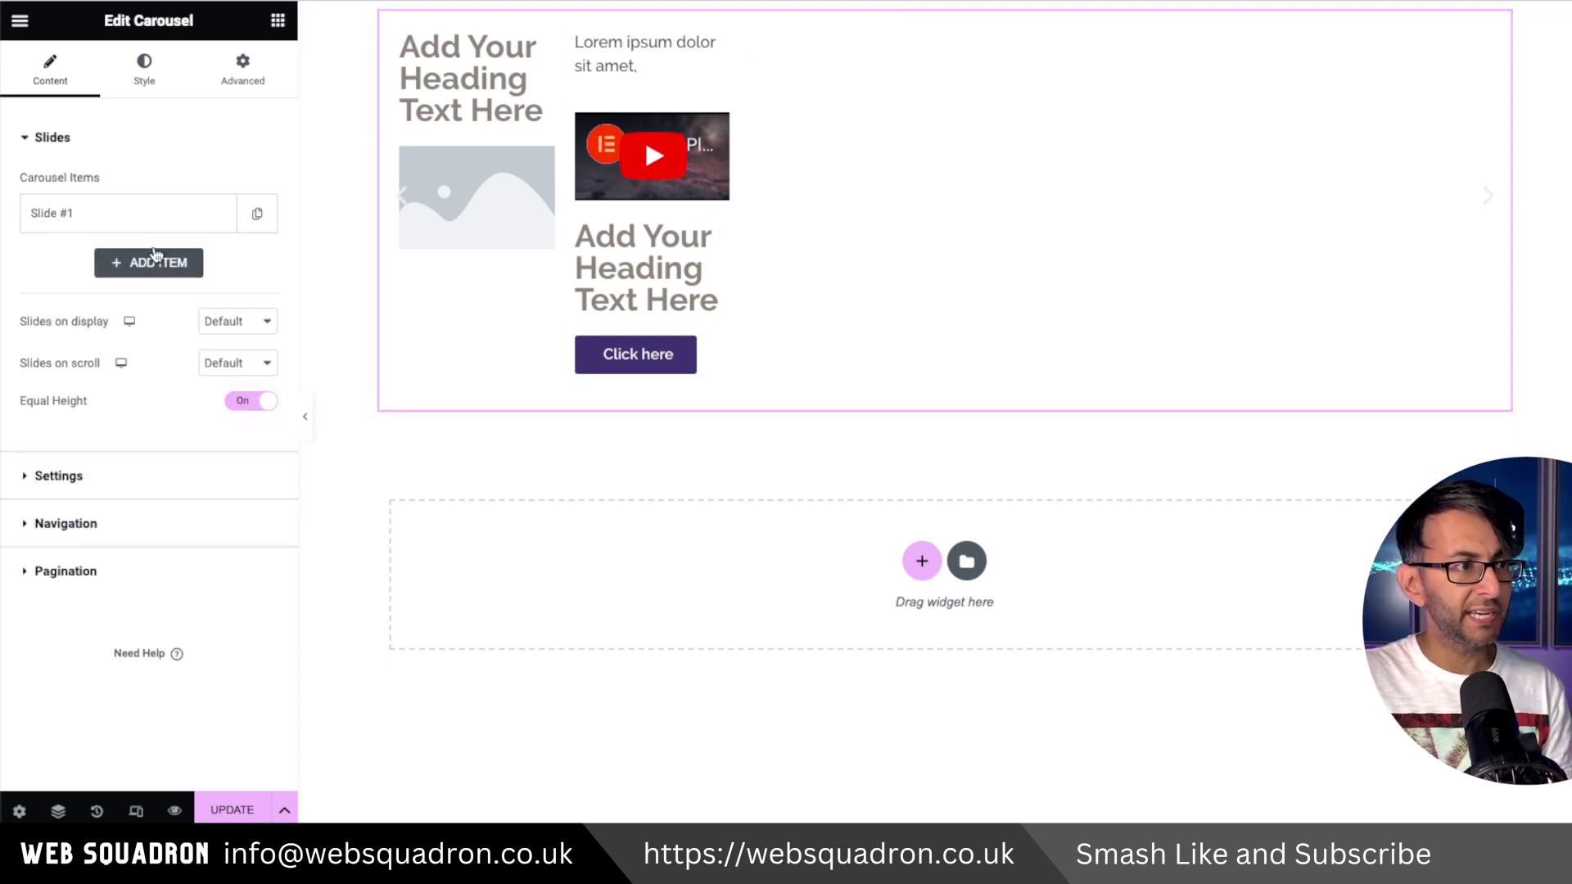
click(123, 220)
Step: Rename Slide #1's title to 'dfdfdfdfdf'
click(129, 221)
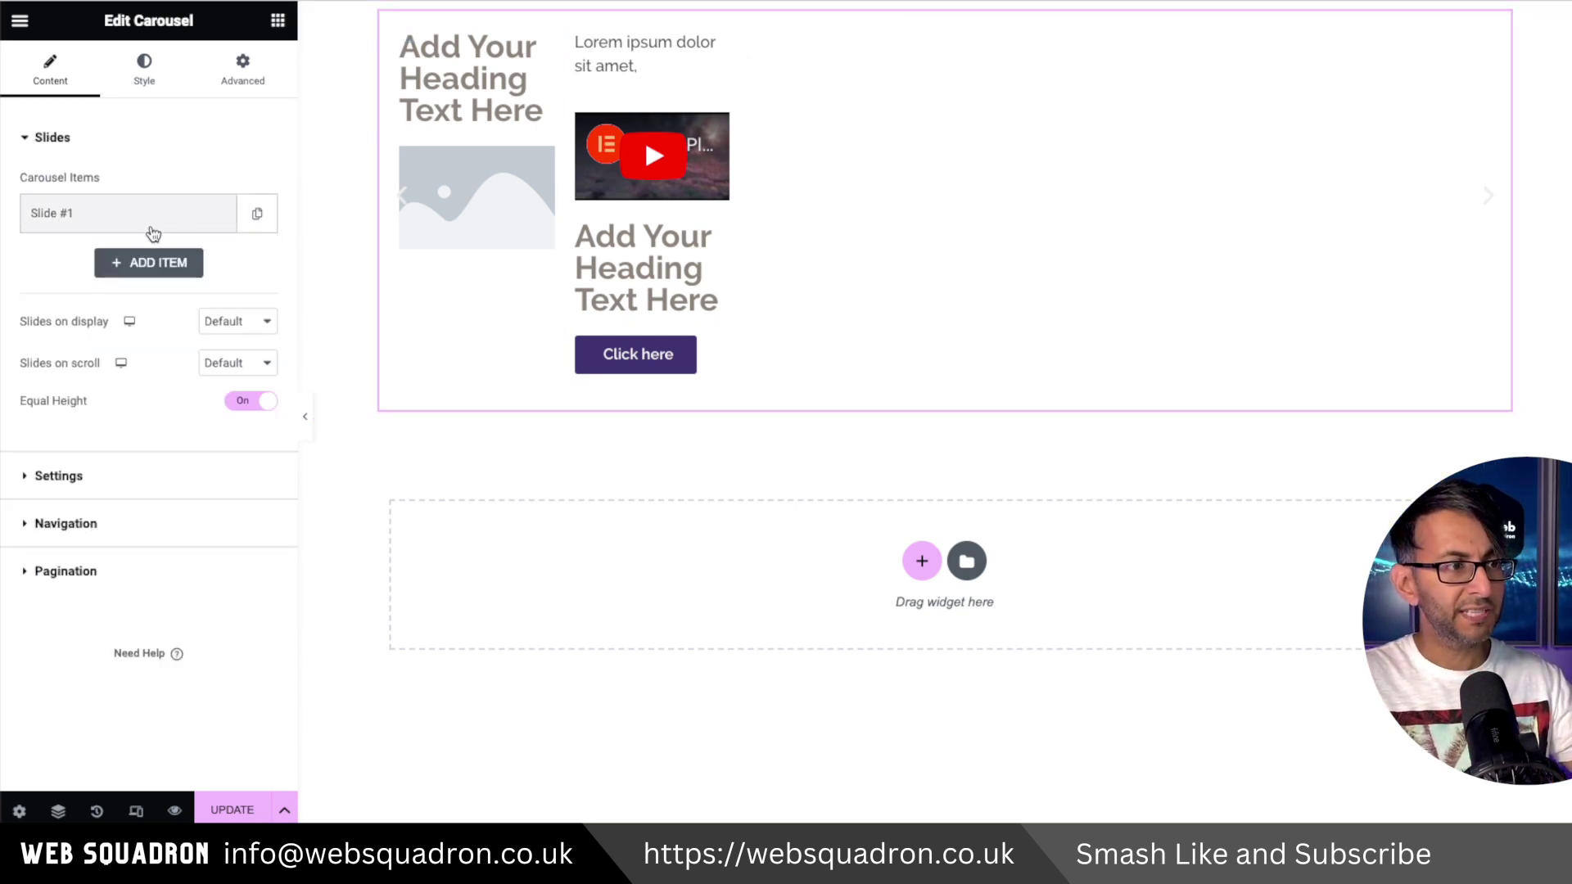
click(147, 227)
drag(86, 286, 0, 279)
text(dfdfdfdfdf)
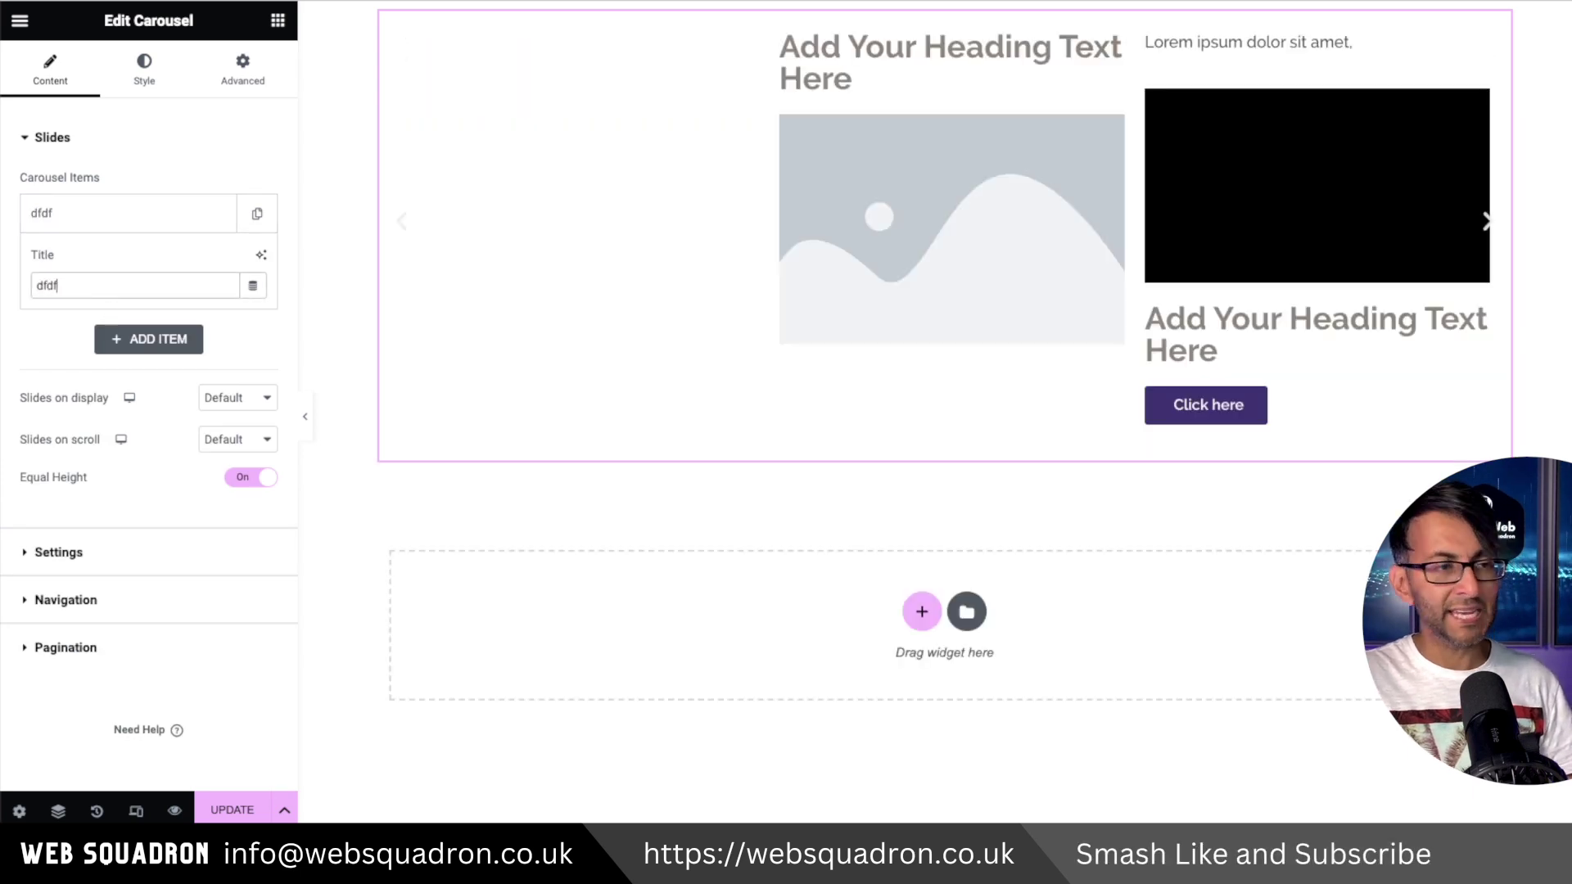
click(107, 223)
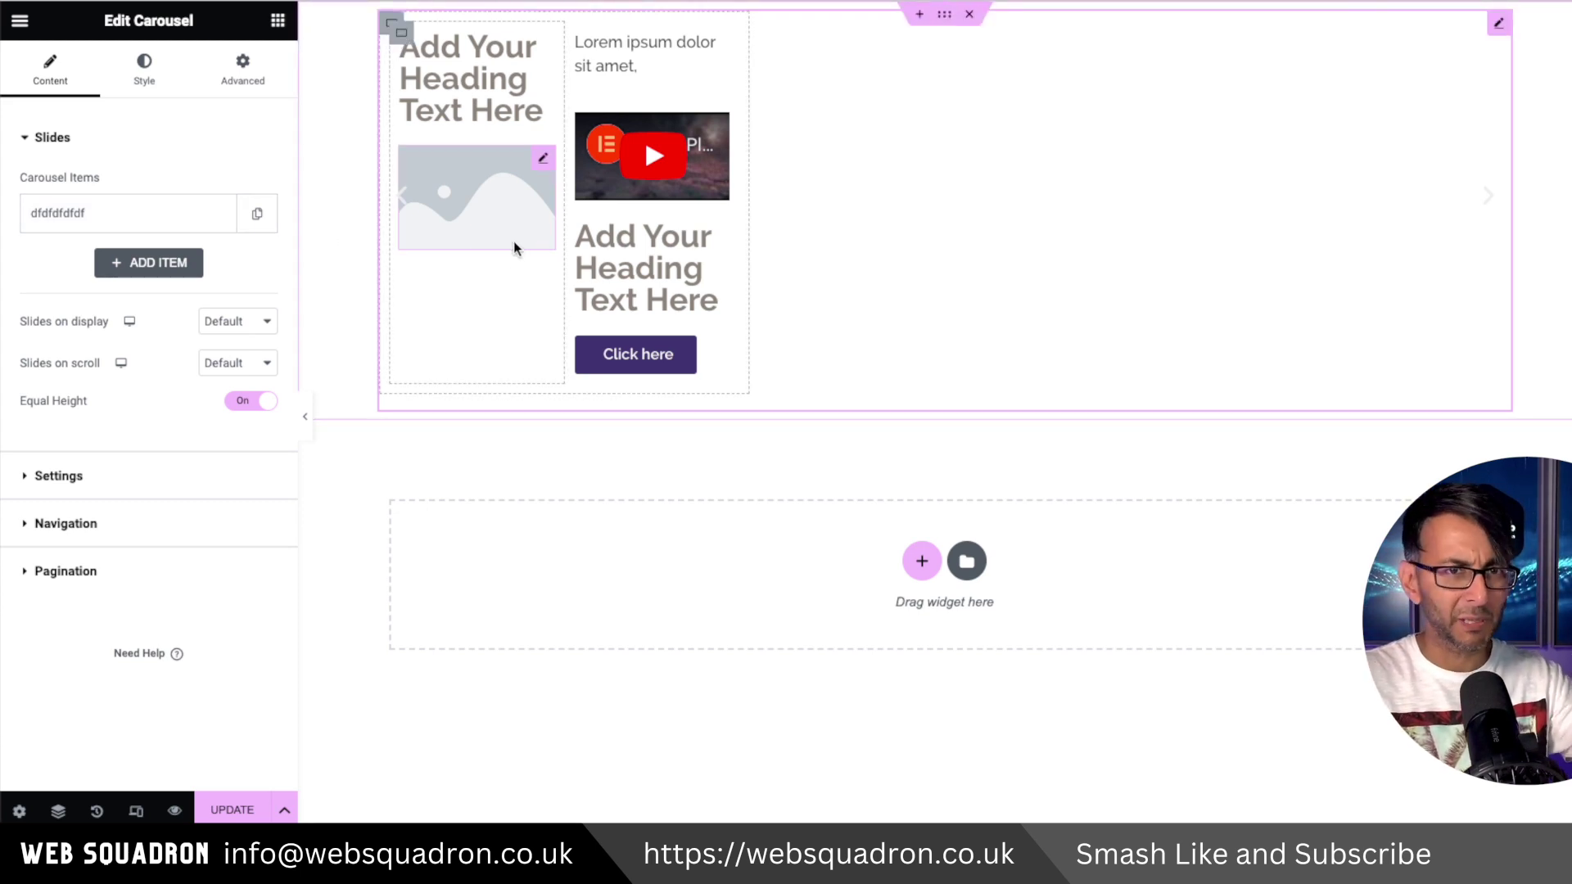
Step: Duplicate the renamed slide until the carousel has five identical slides
click(259, 220)
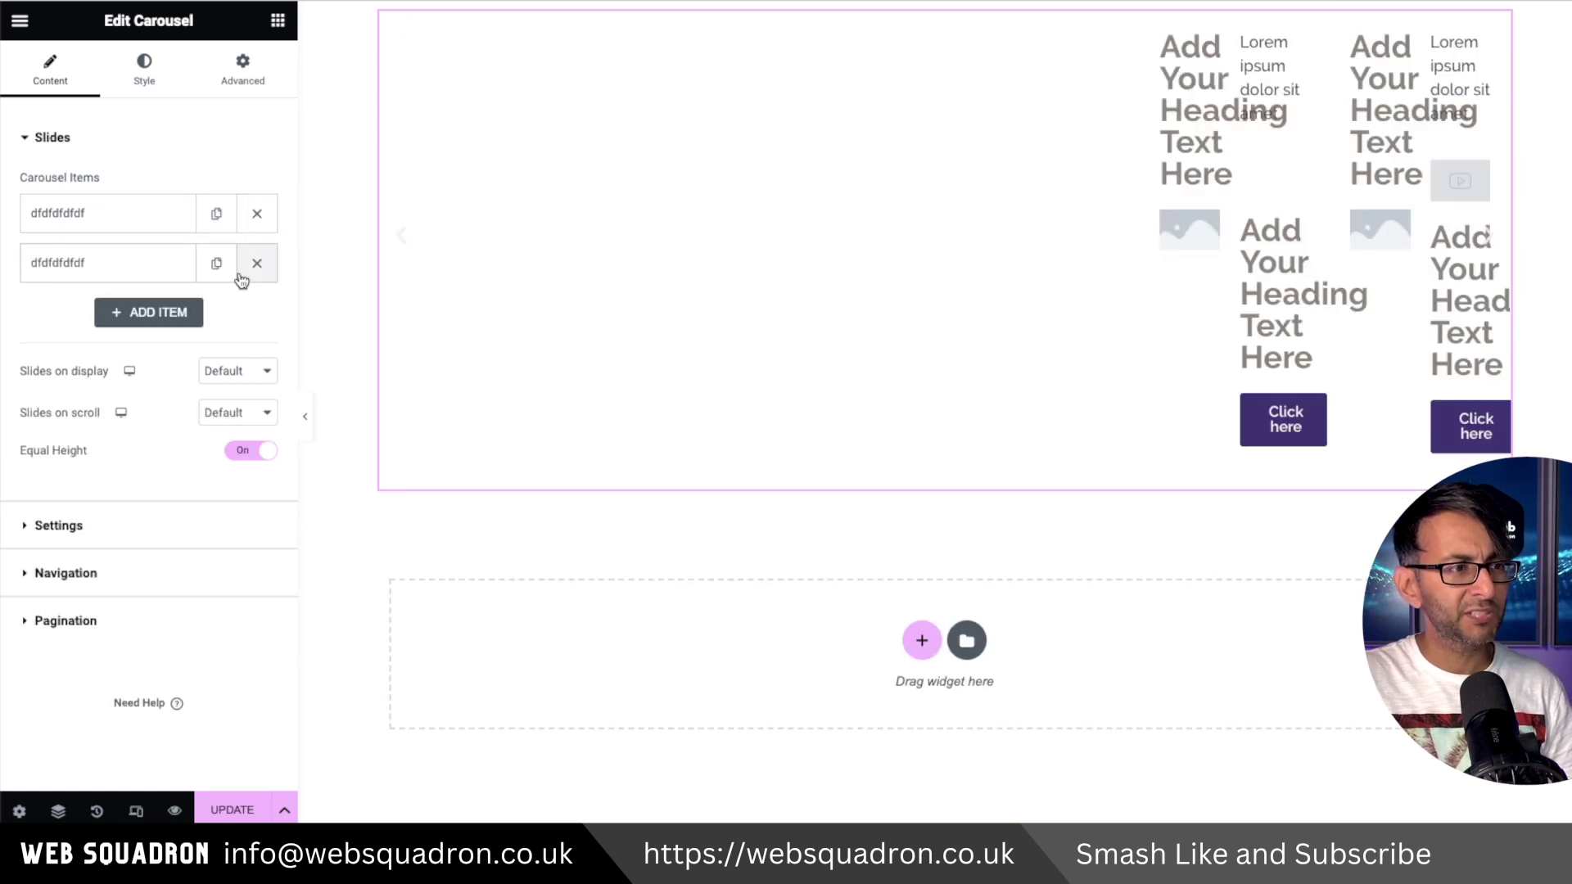
click(217, 264)
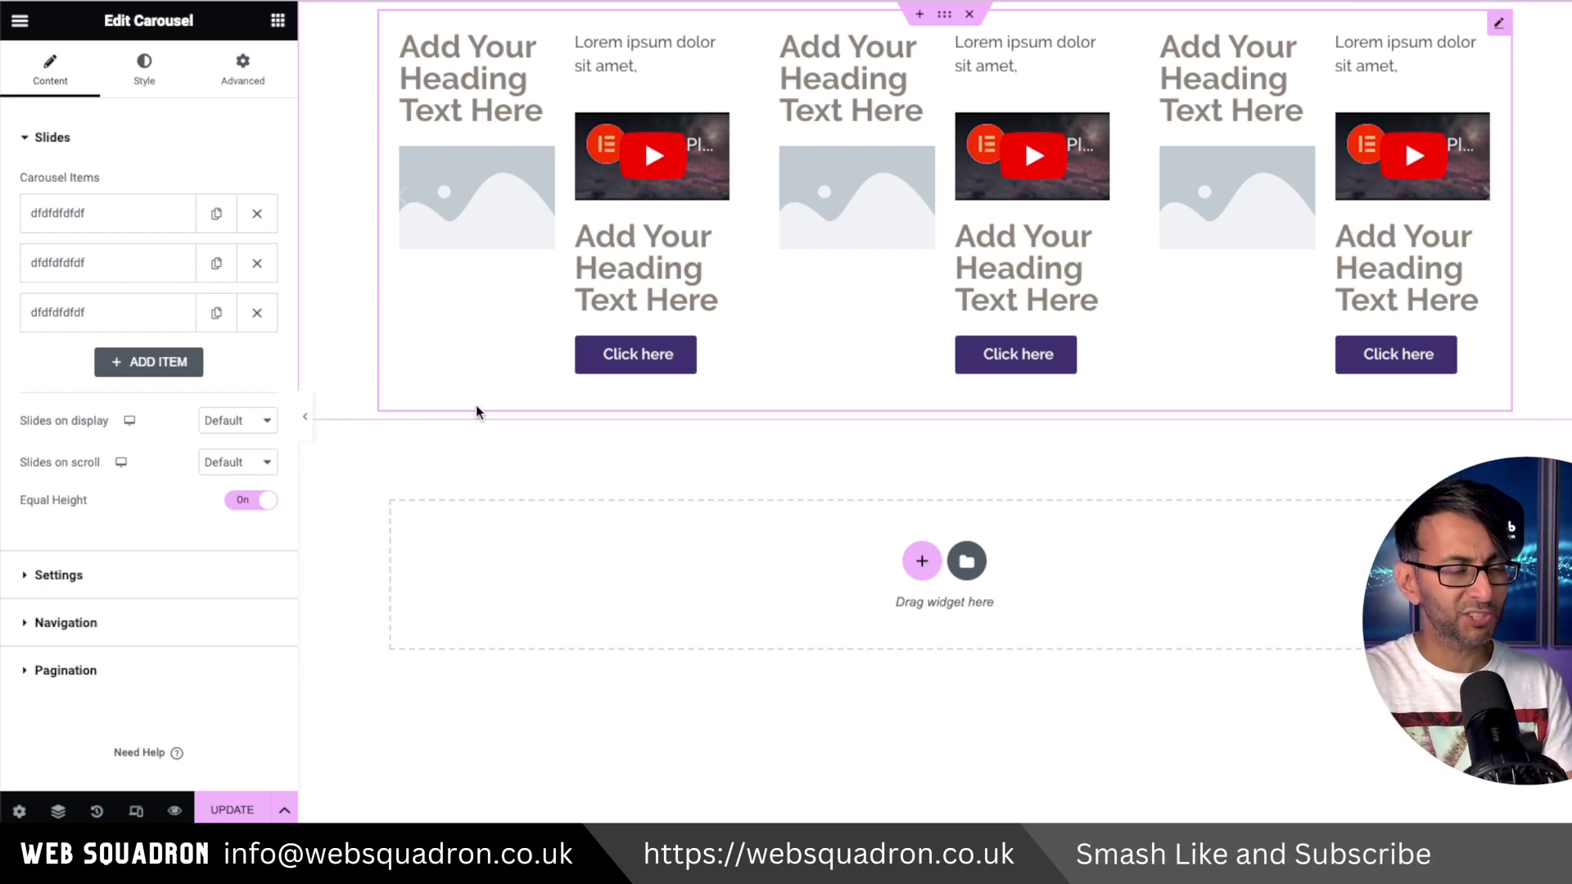
click(216, 315)
click(216, 362)
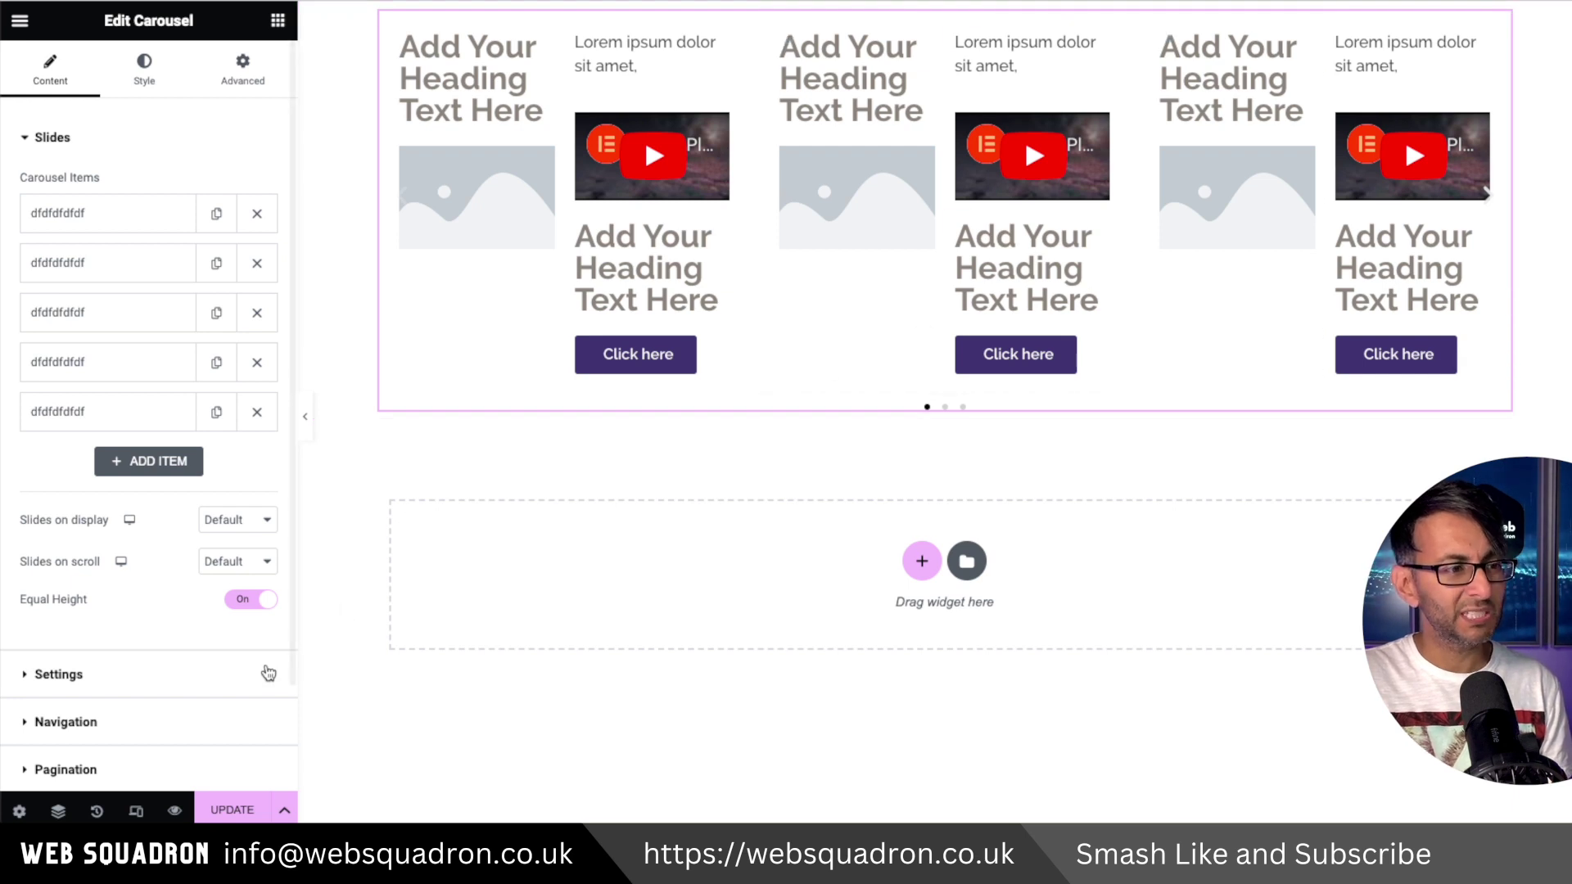
scroll(204, 669, down, 1)
Step: Change the autoplay scroll speed from 5000 to 2000 ms, update the page and preview it
scroll(204, 670, down, 3)
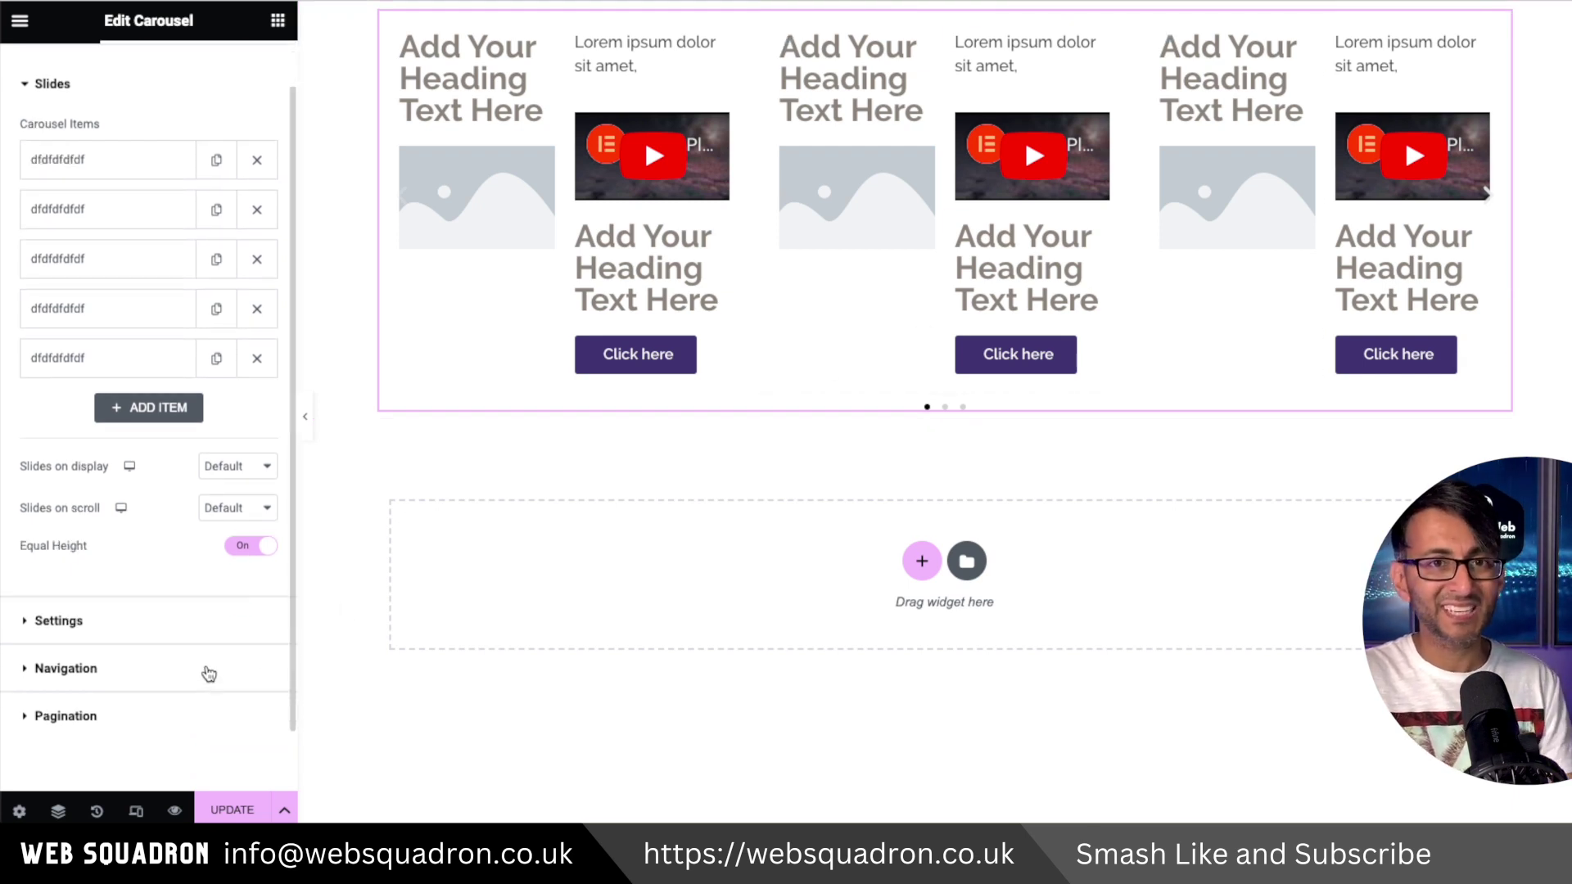
click(151, 552)
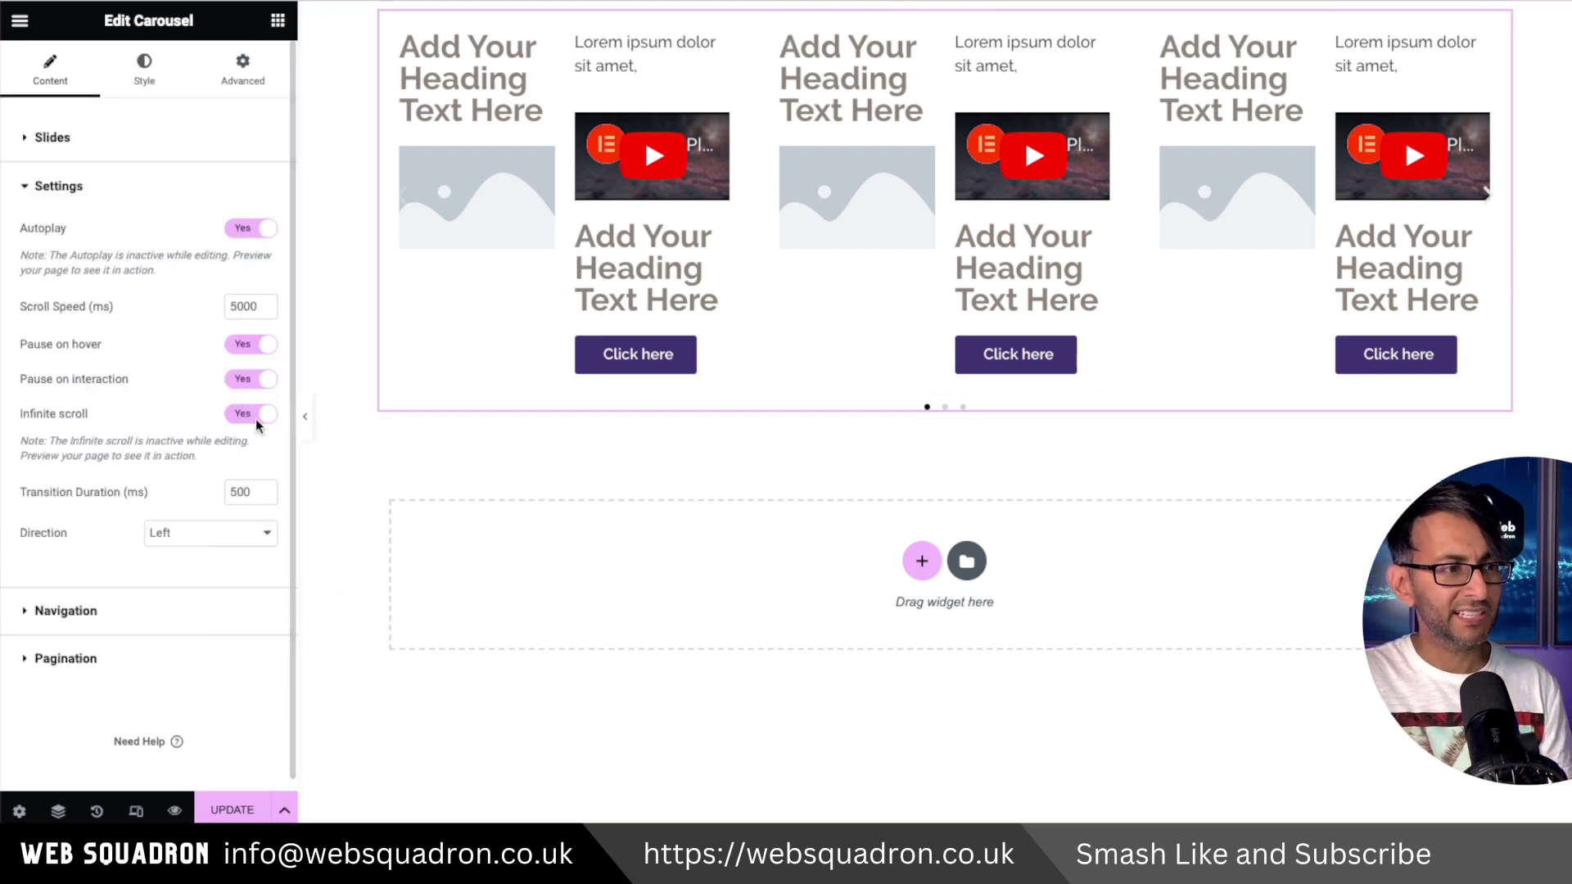
click(233, 306)
key(BackSpace)
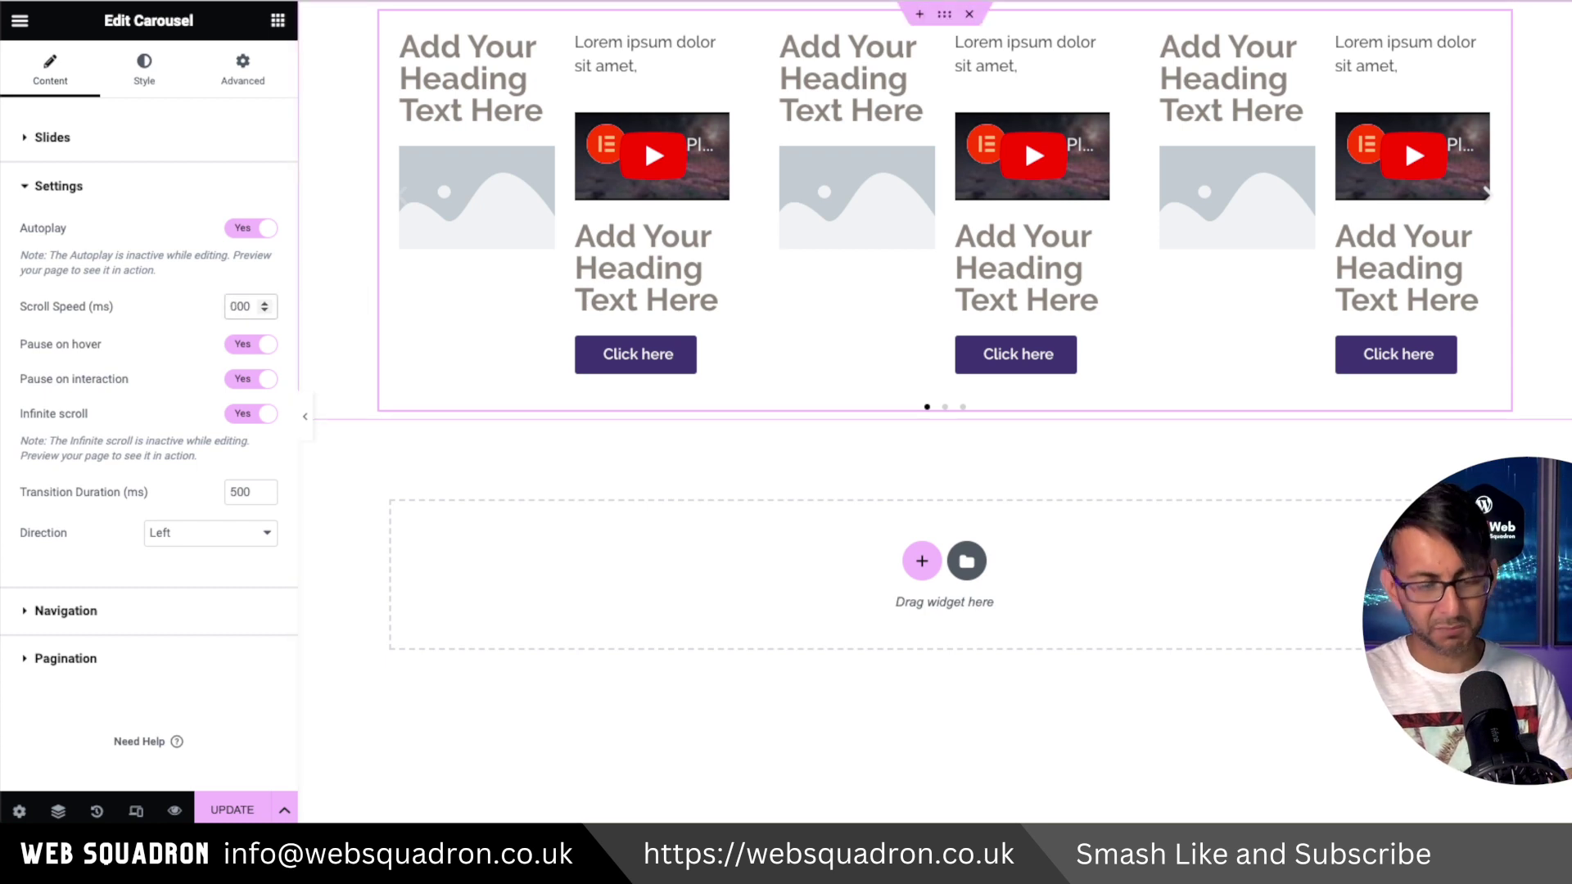
text(2)
click(232, 810)
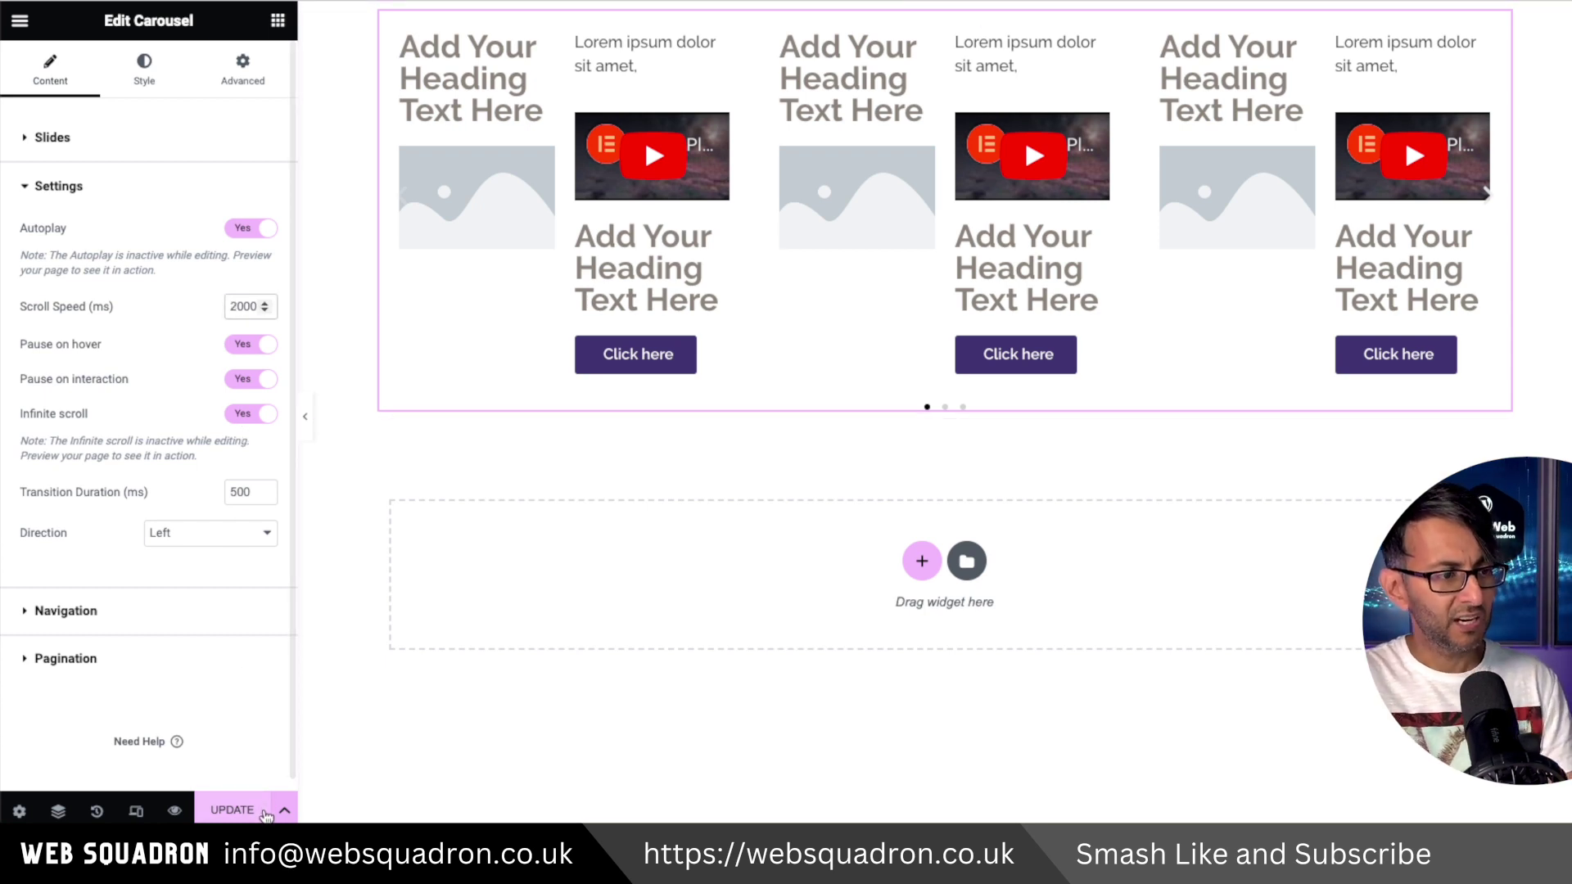
click(176, 812)
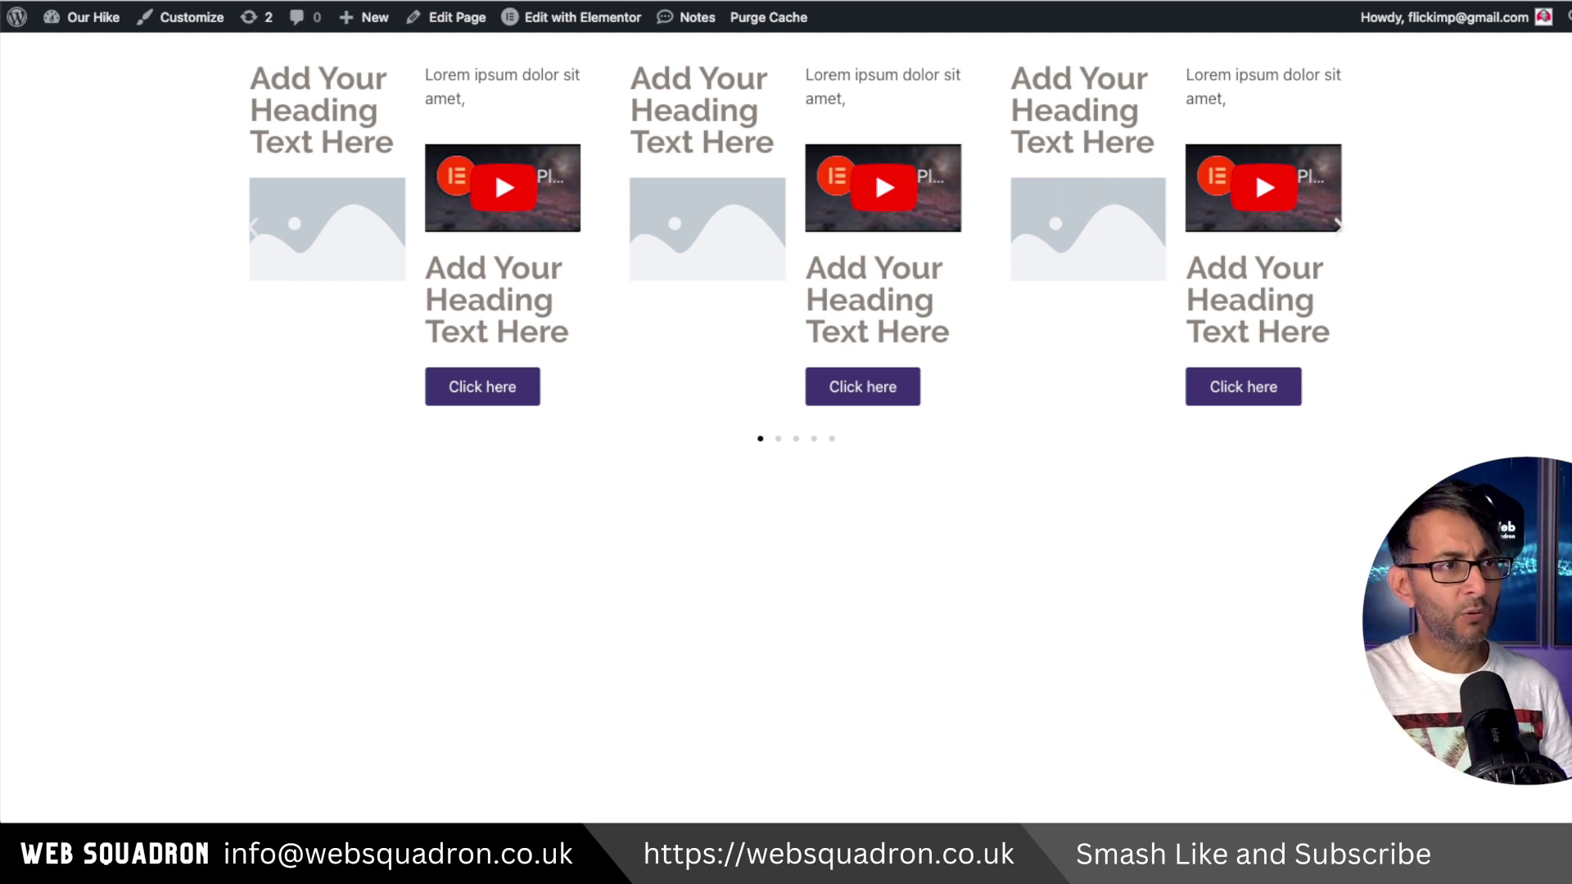
Step: Close the preview tab after watching the carousel autoplay, returning to the editor
key(ctrl+w)
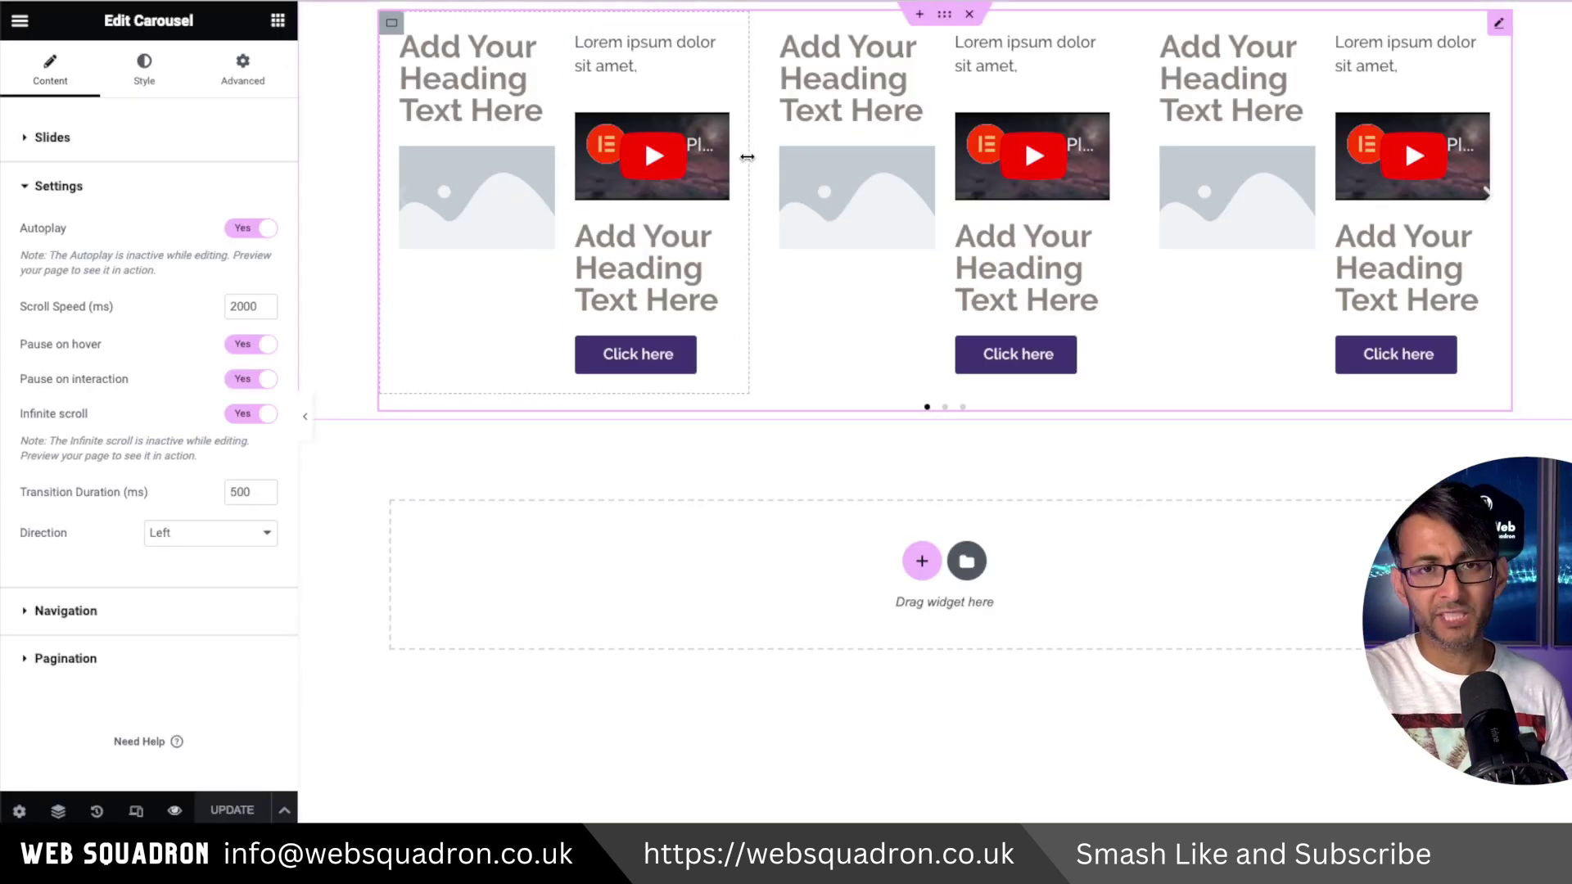
Step: Delete the duplicated slides so only Slide #1 remains
click(48, 138)
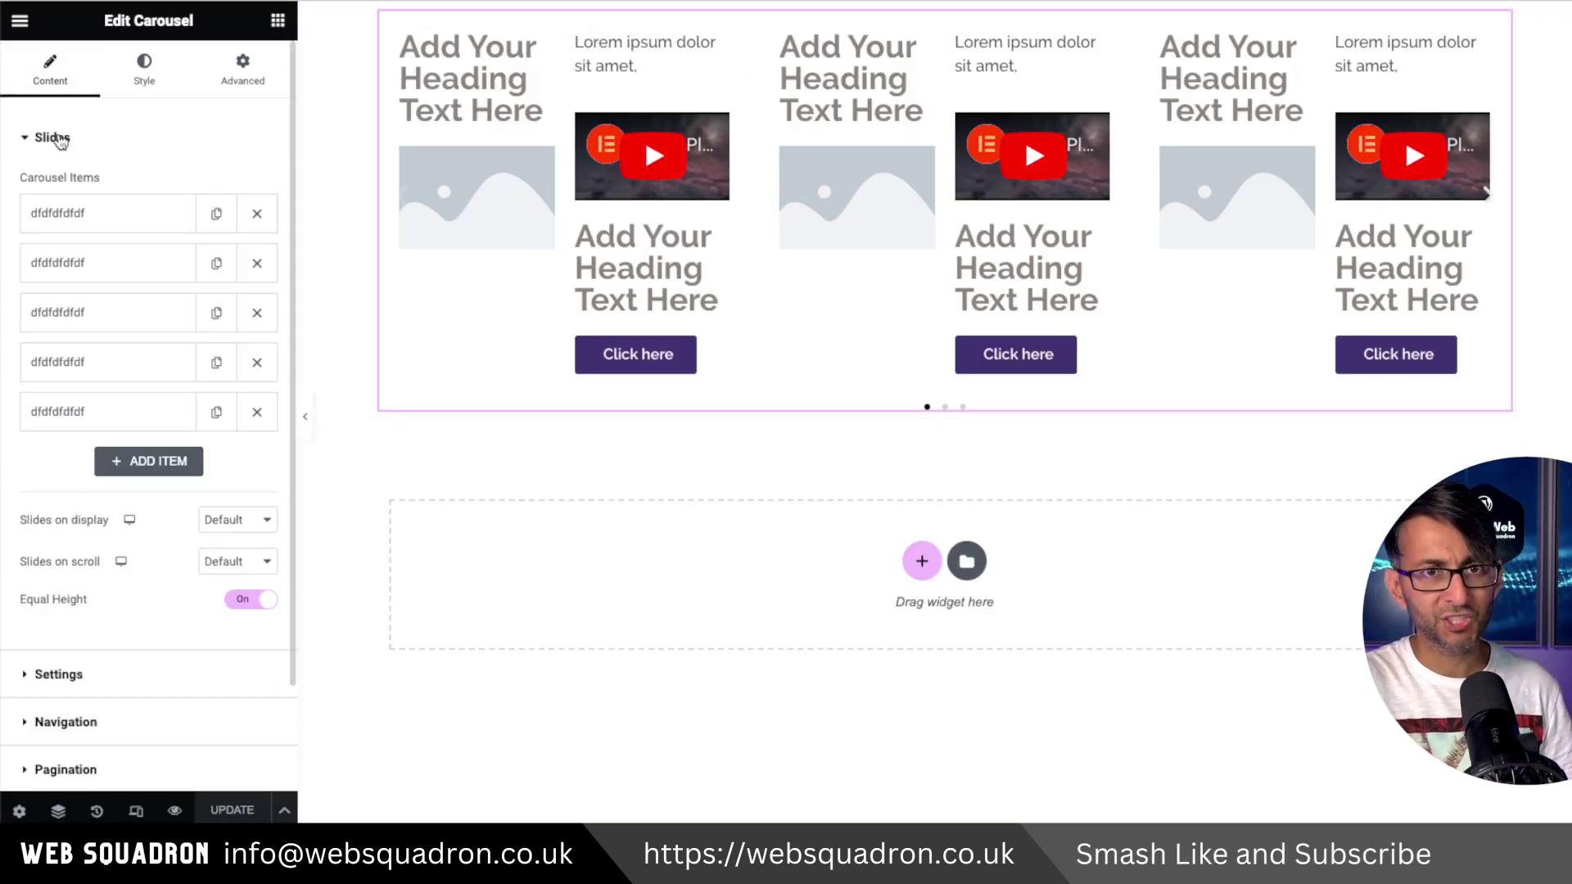
click(257, 362)
click(256, 362)
click(257, 312)
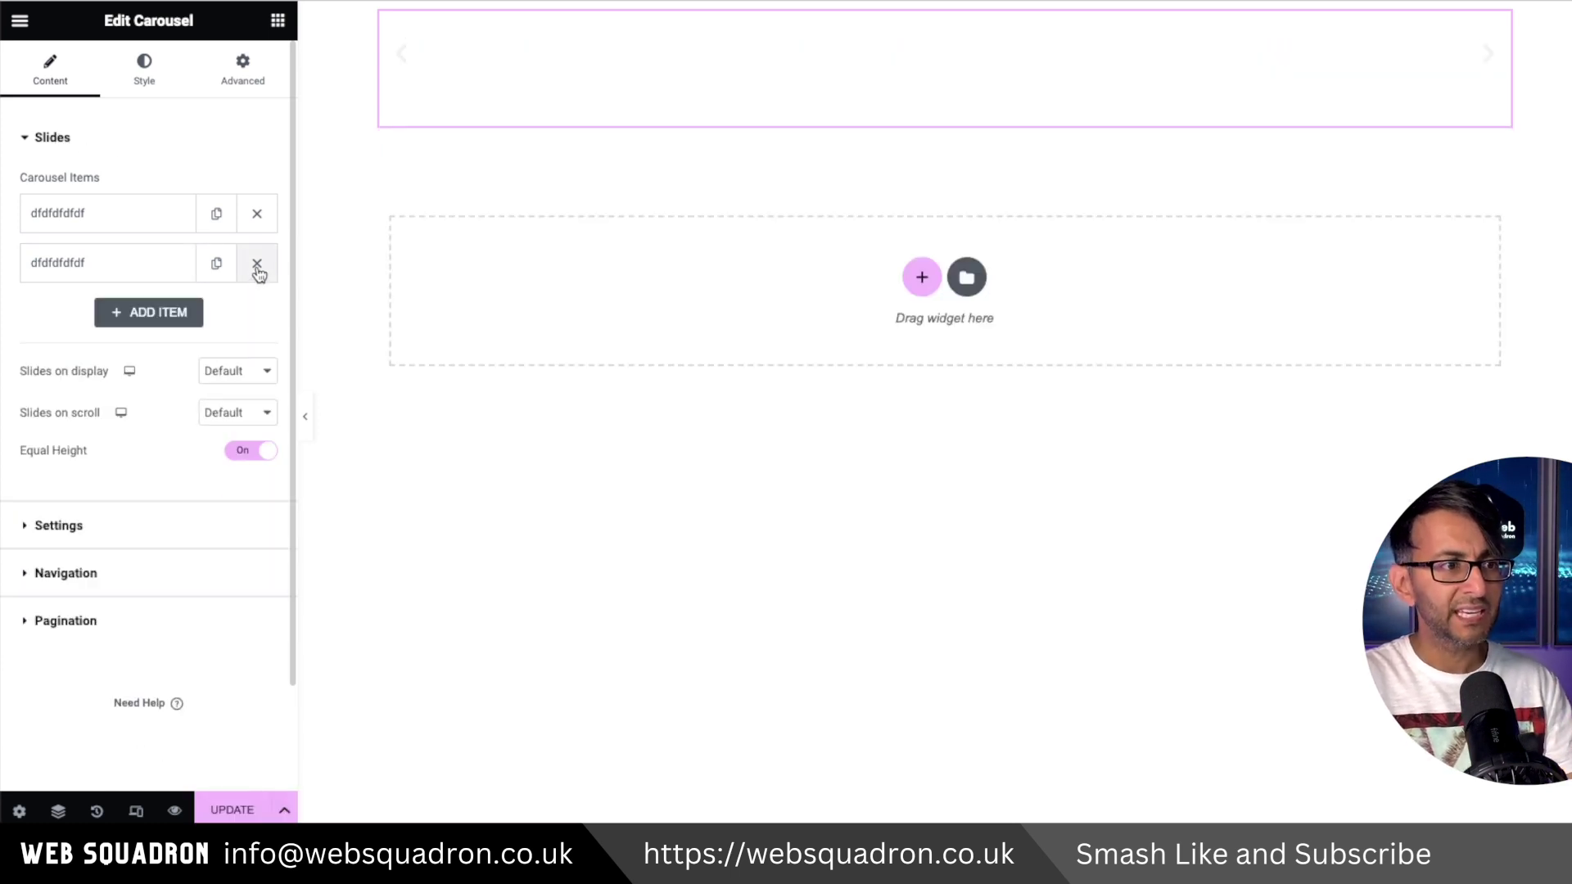
click(256, 264)
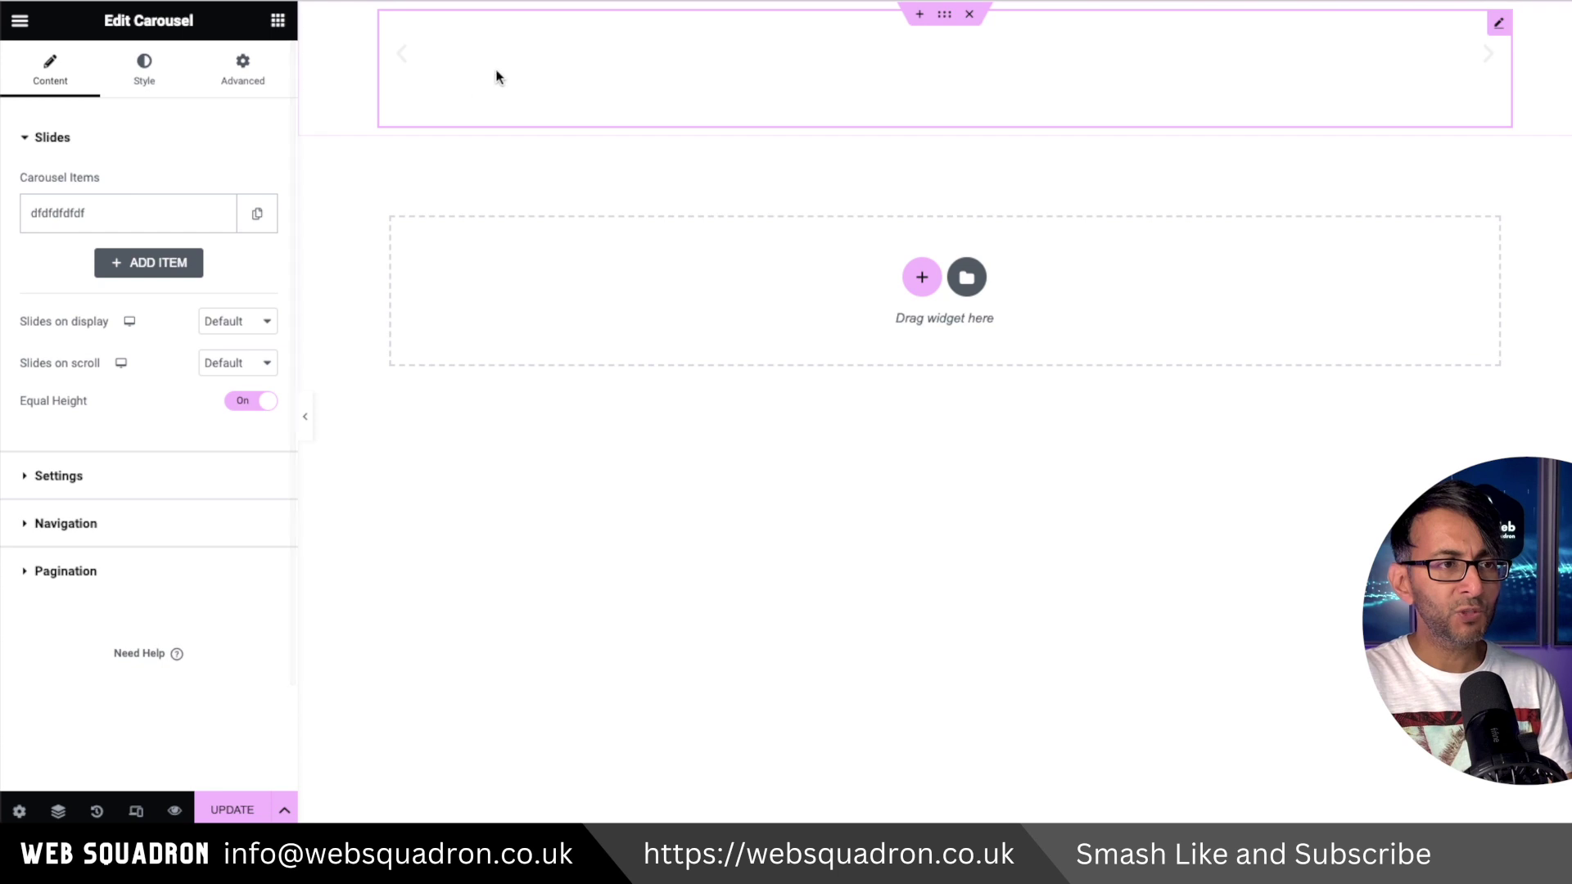
Step: Add a 'Post One' heading under the forest image in the remaining slide
click(193, 214)
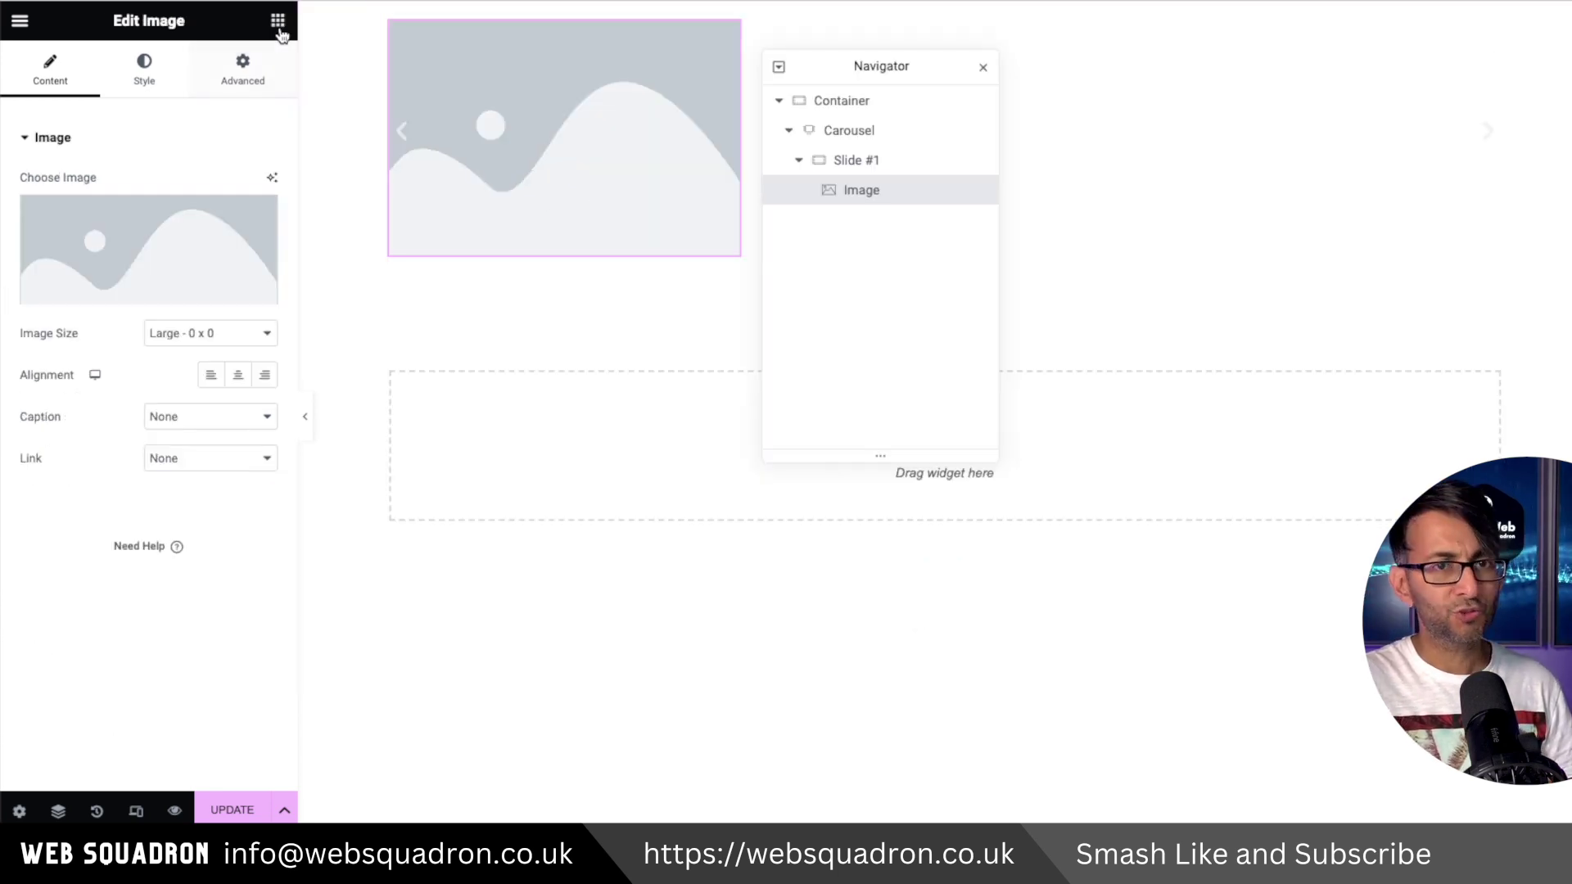
click(279, 30)
drag(109, 502, 509, 249)
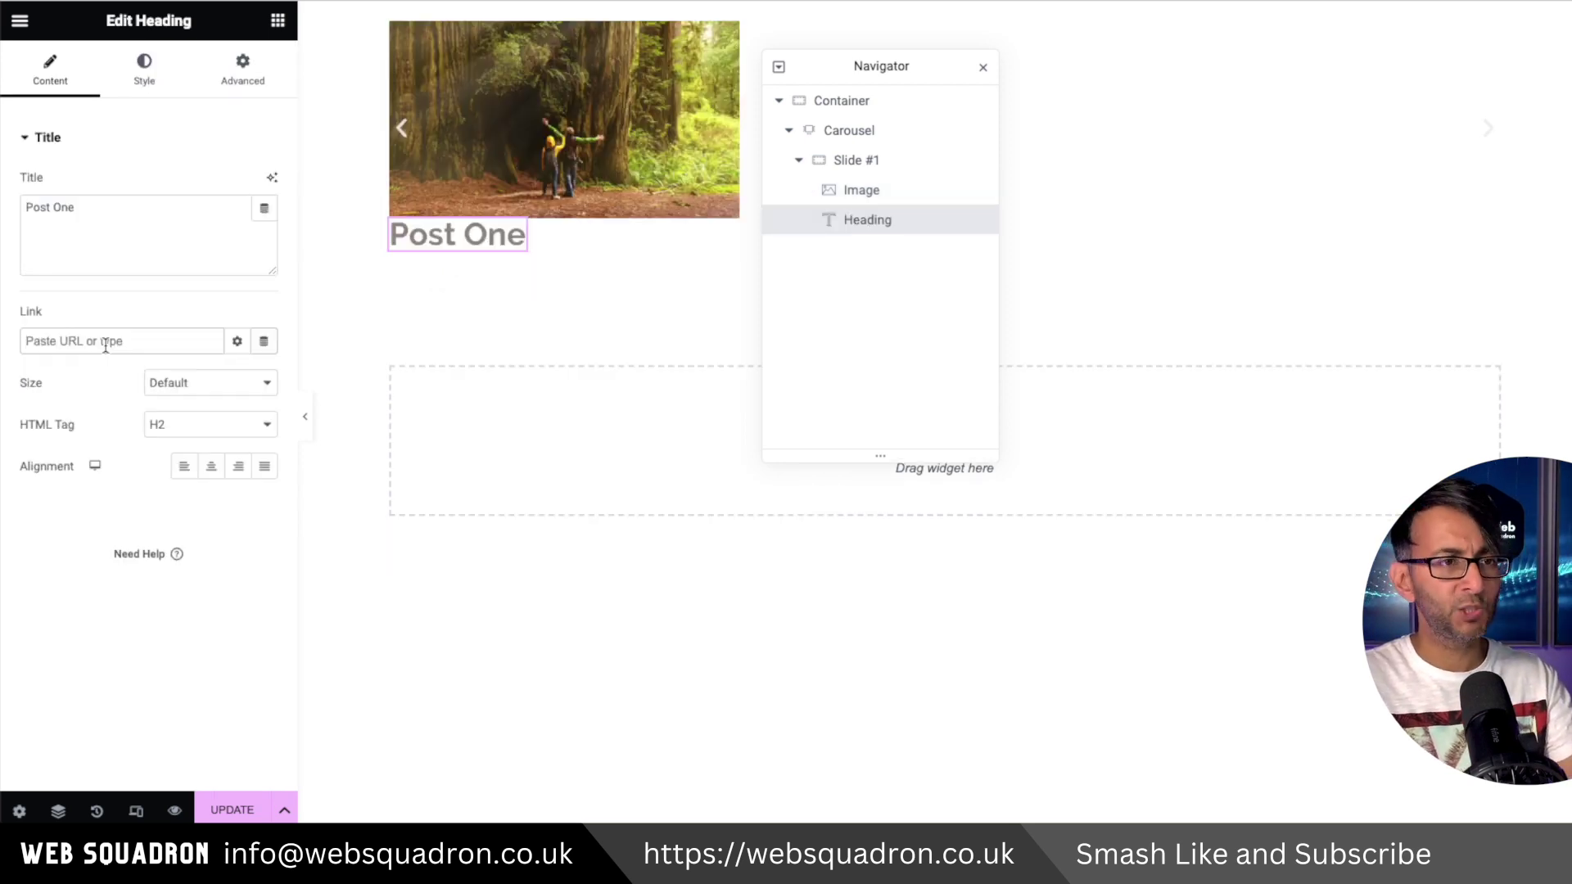
Step: Set the Slide #1 container's HTML tag to a (link) under Additional Options
click(860, 161)
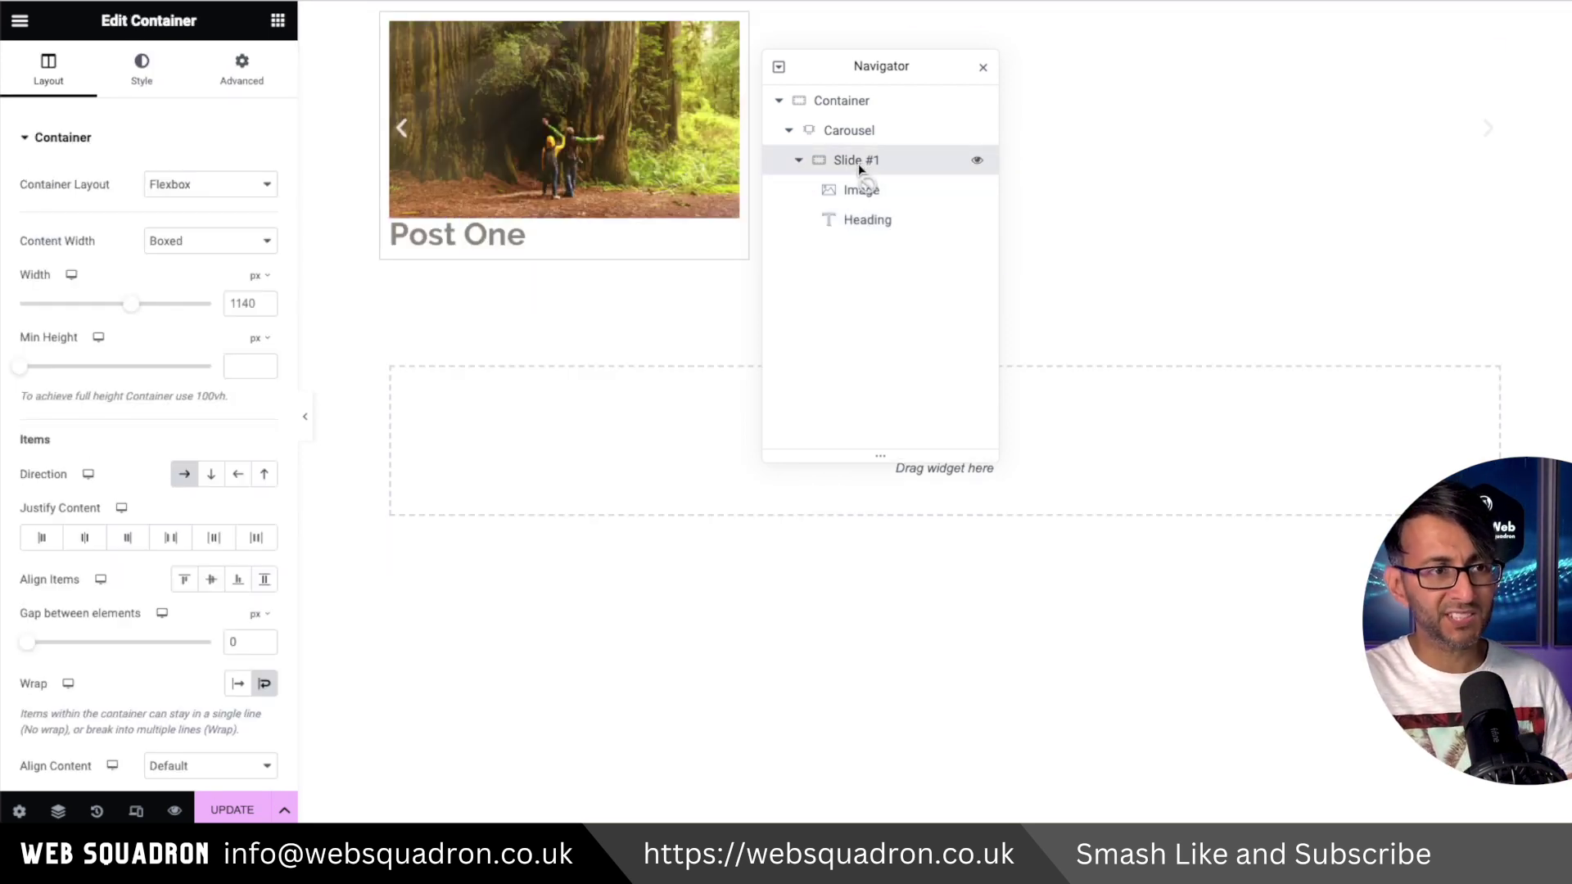
scroll(143, 634, down, 3)
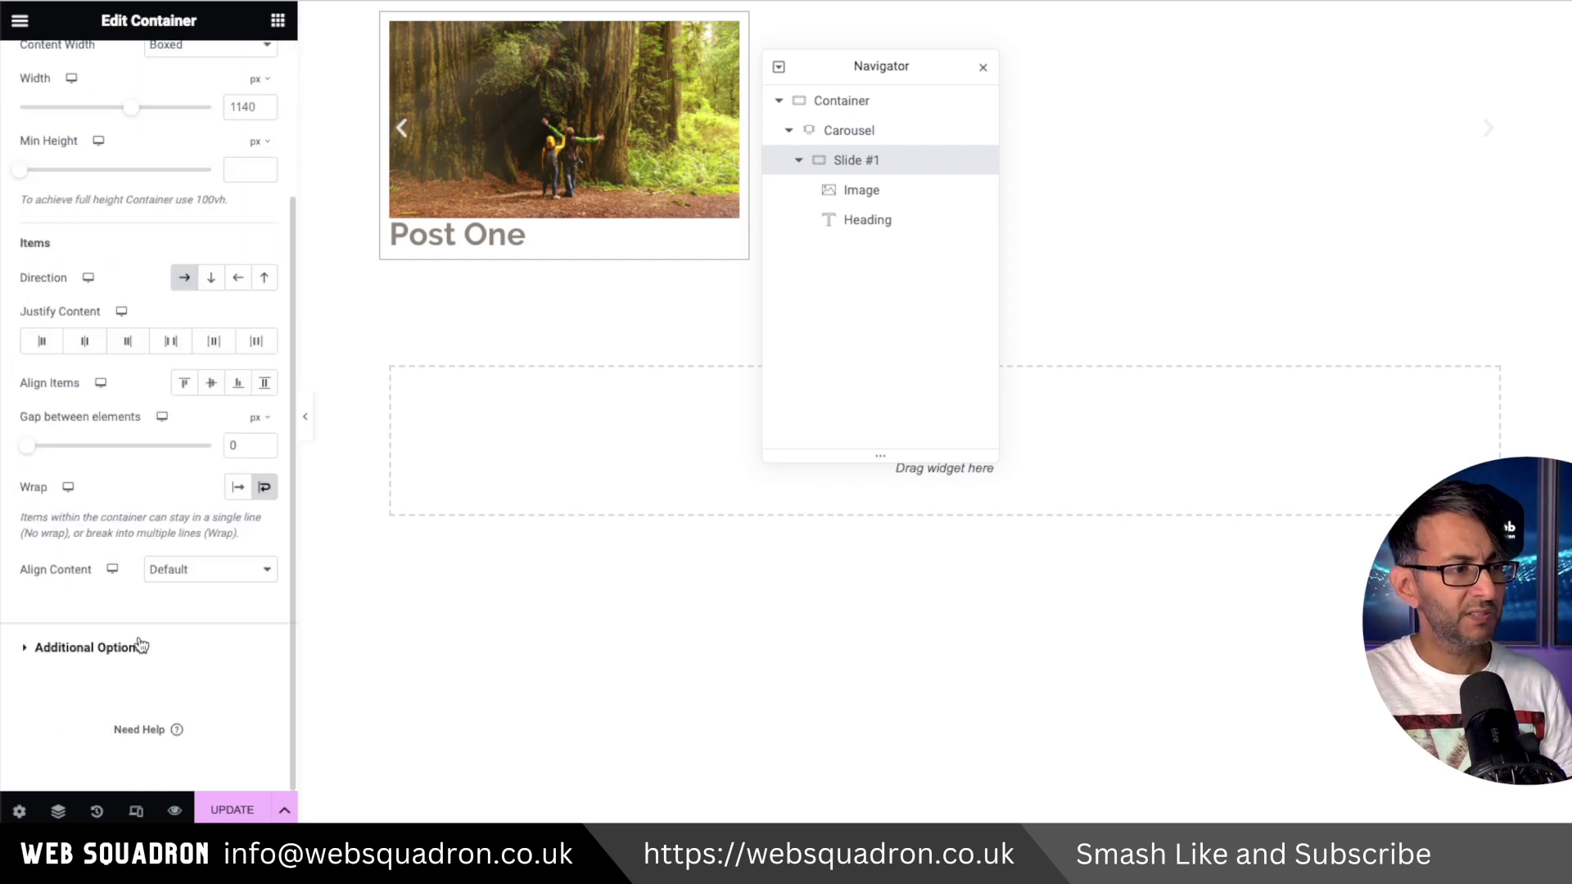
click(133, 647)
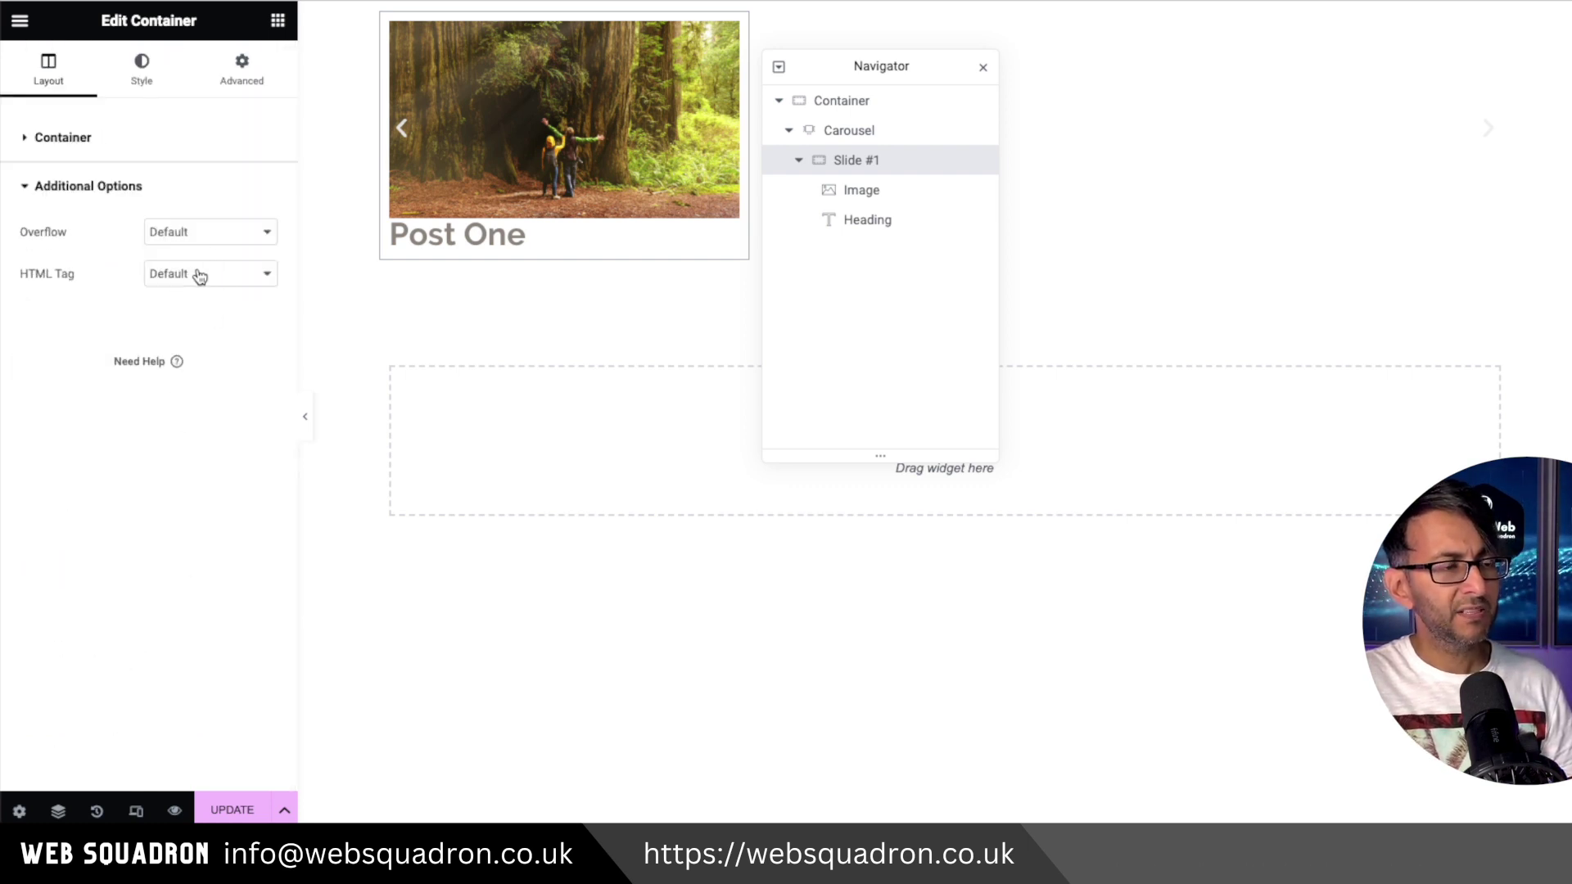
click(199, 275)
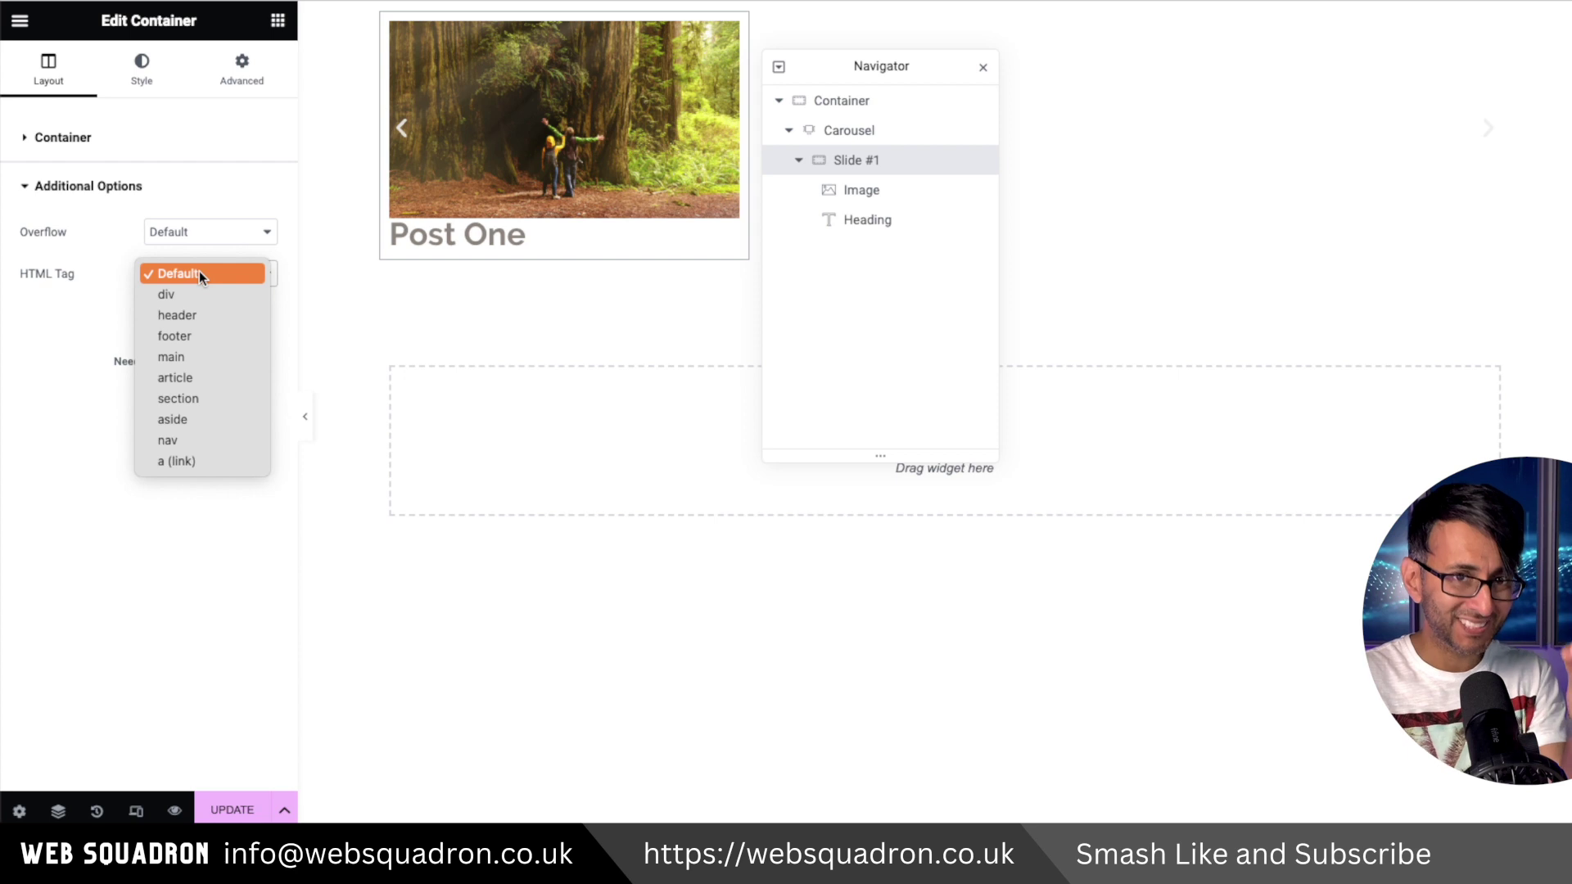
click(225, 459)
Step: Link the slide container to the post found by searching 'health'
click(105, 419)
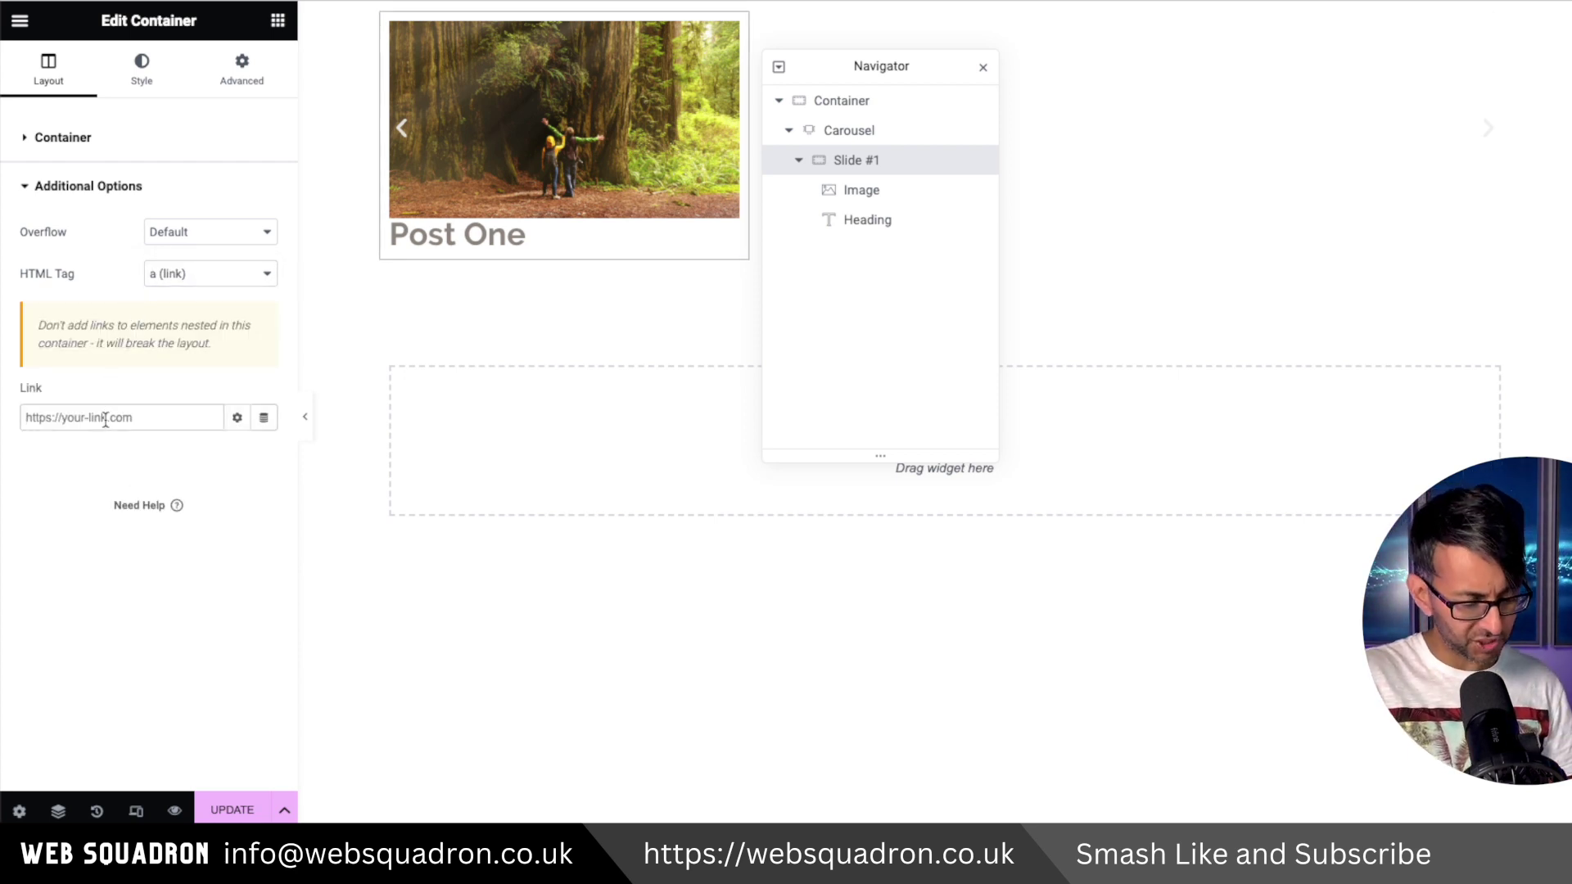
text(health)
click(109, 478)
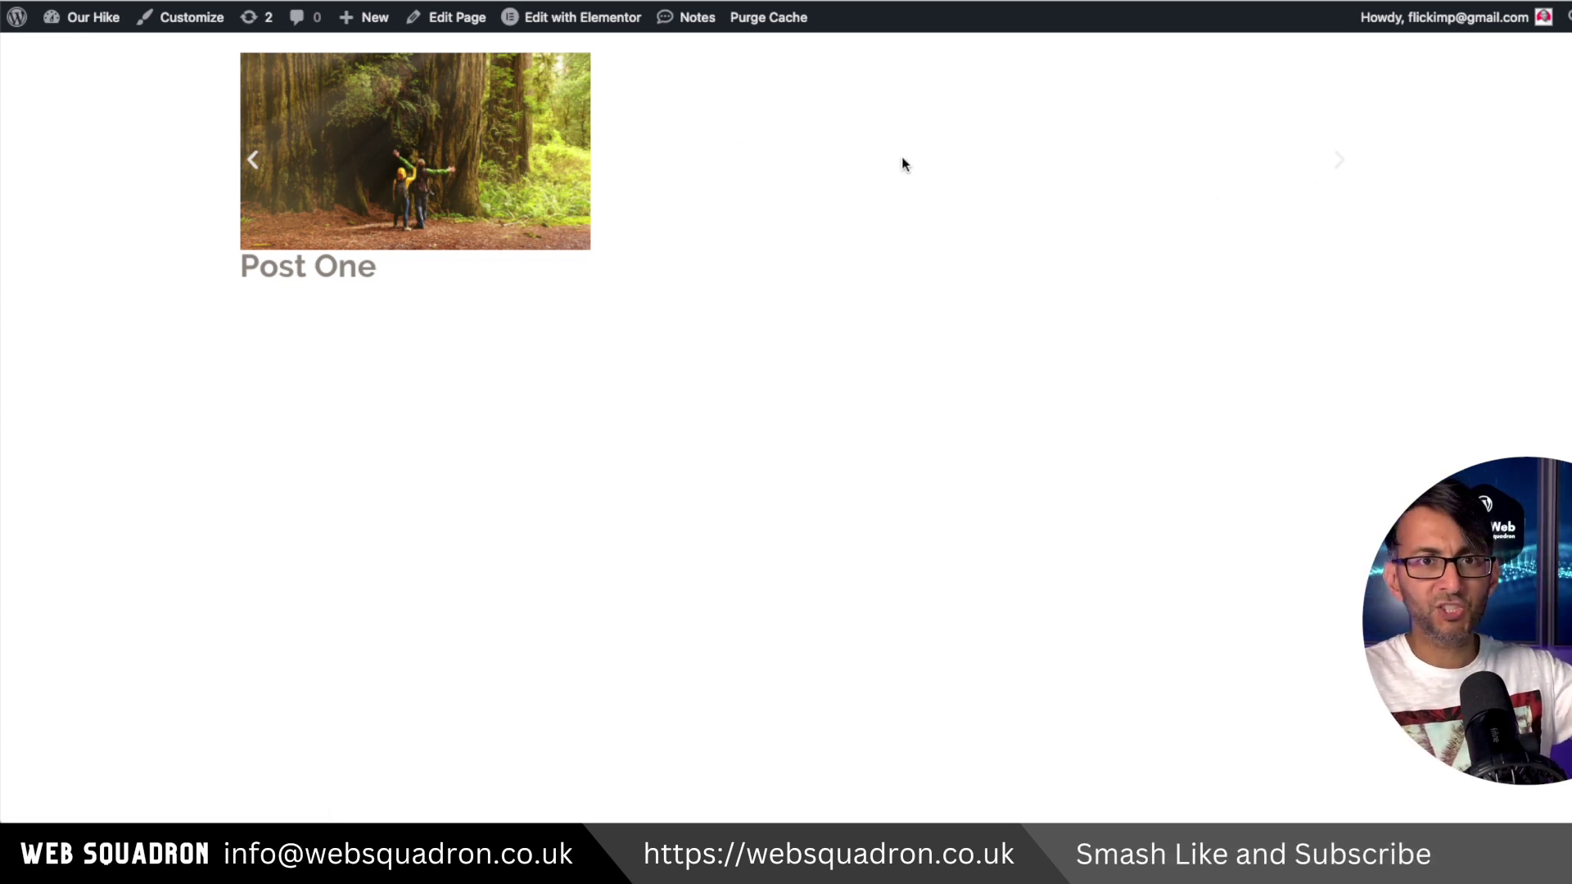
Step: Follow the Post One slide to the Lifestyle Wins post, then return to the carousel page
click(403, 140)
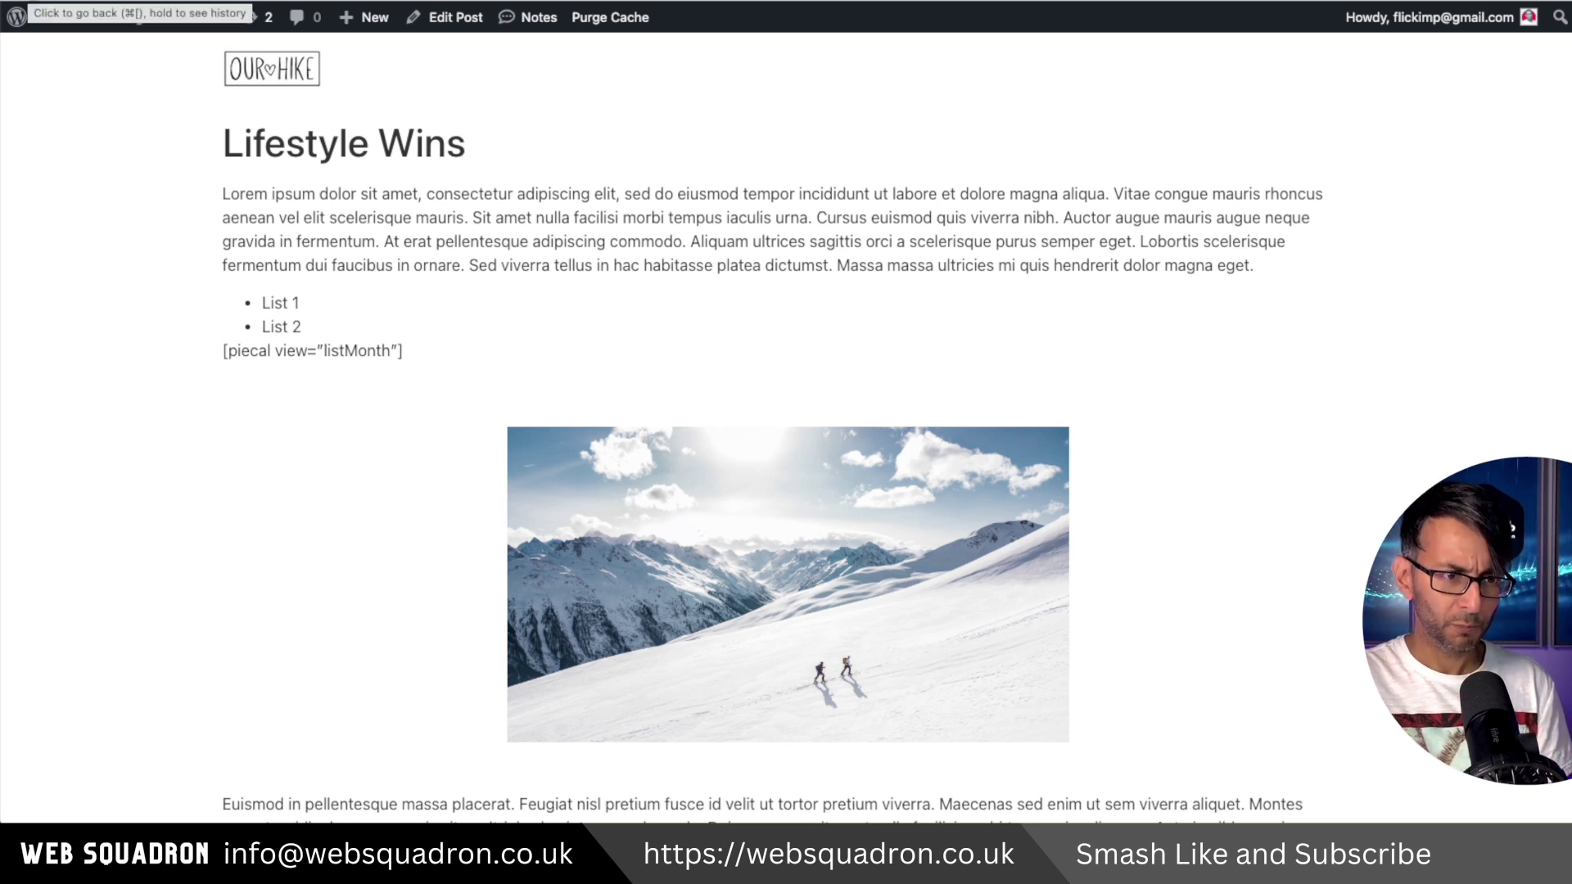
key(super+bracketleft)
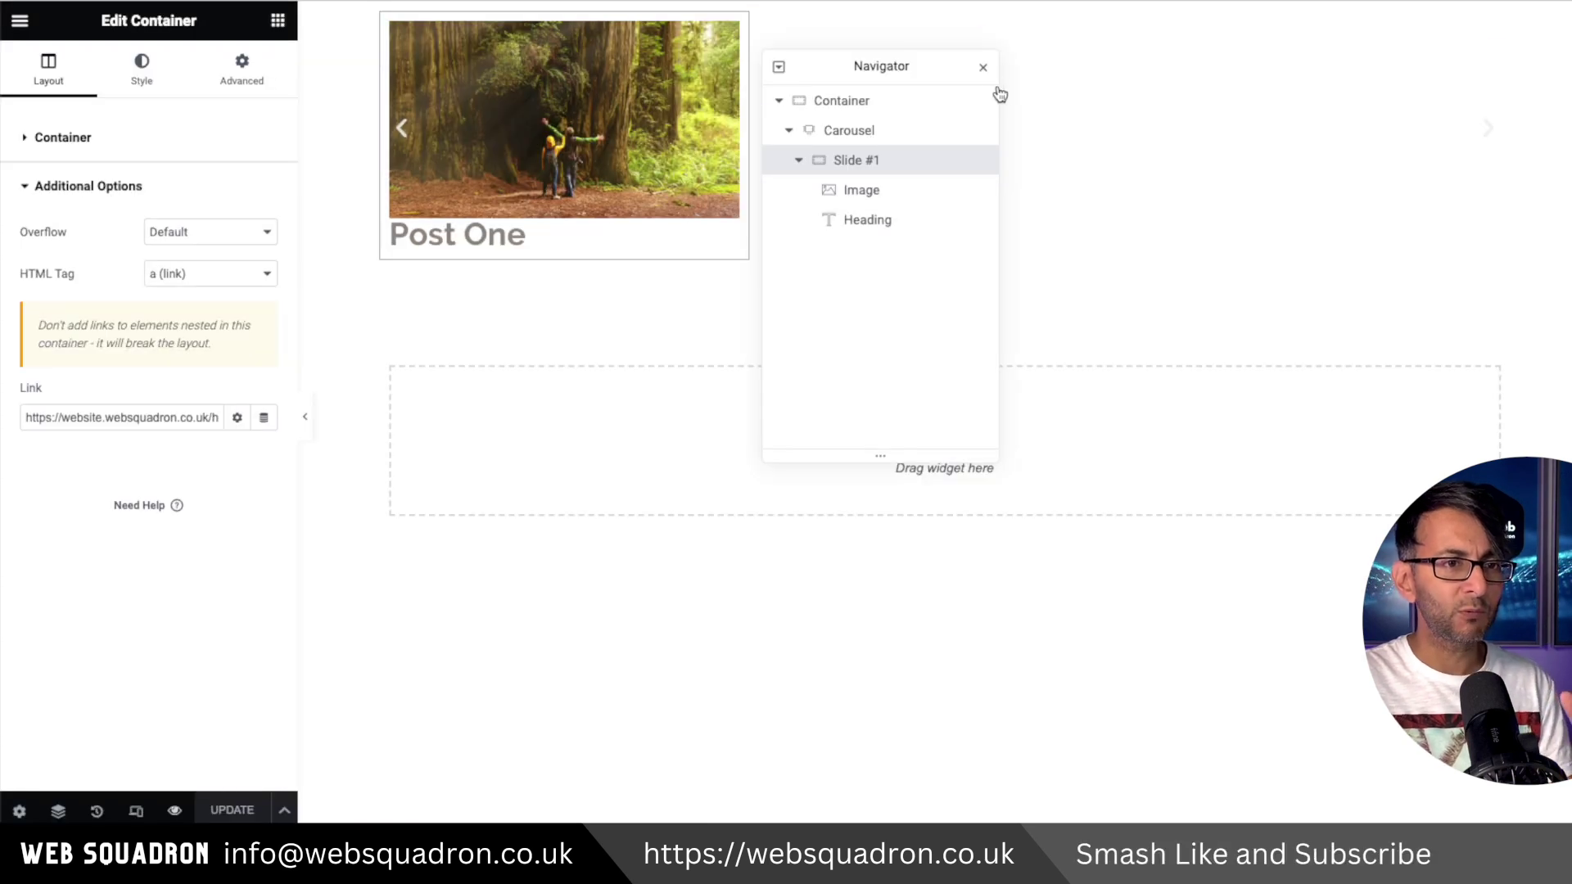
Step: Close the Navigator and bring up the carousel's own Edit Carousel settings
click(984, 68)
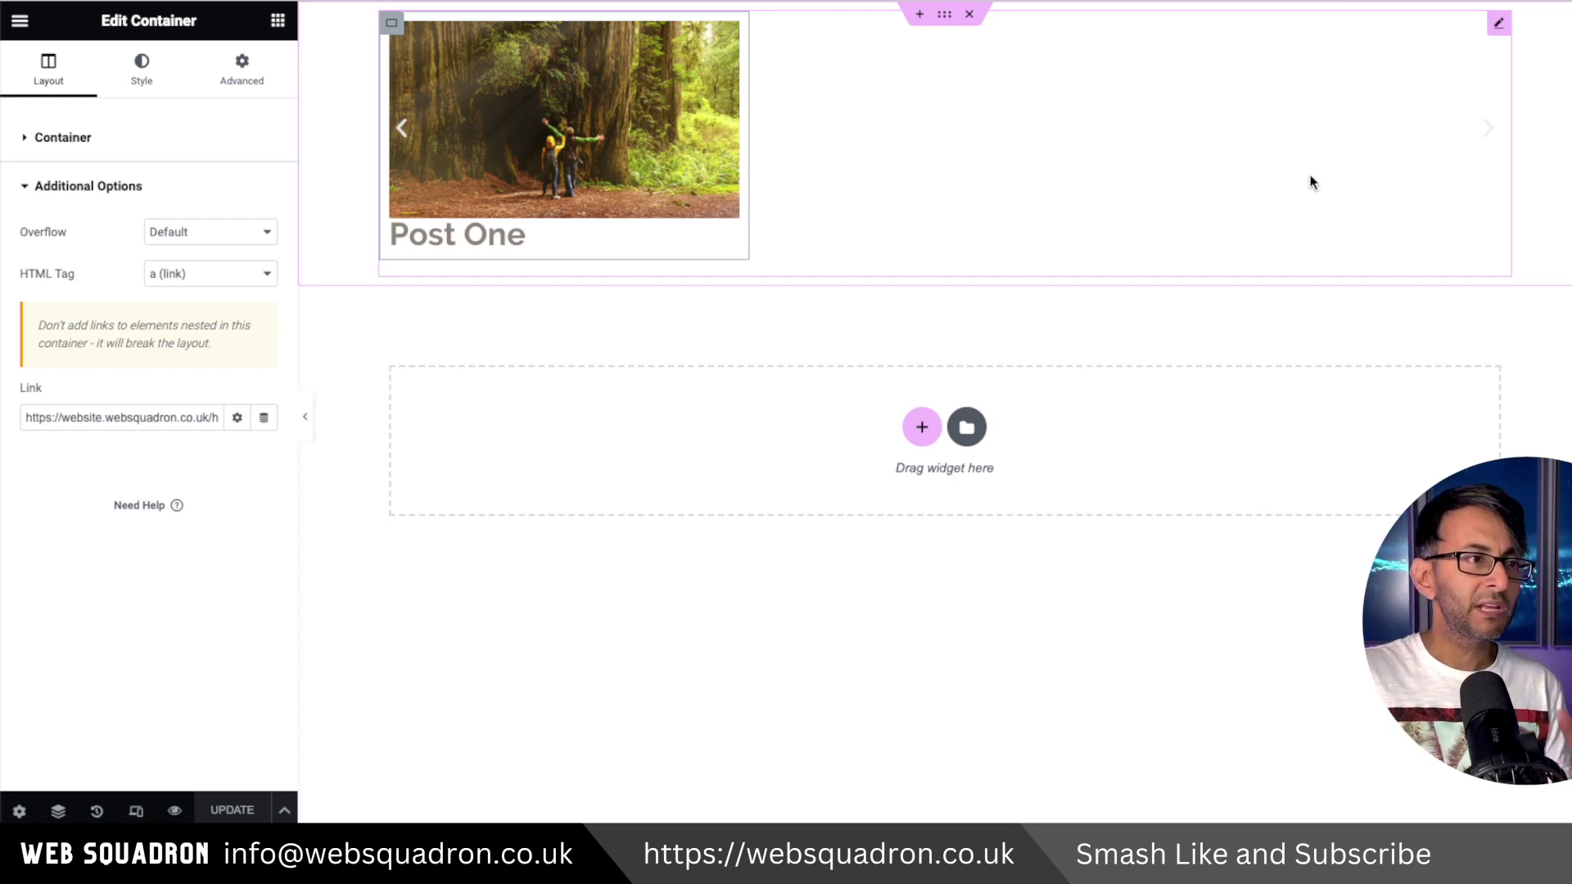
click(1498, 24)
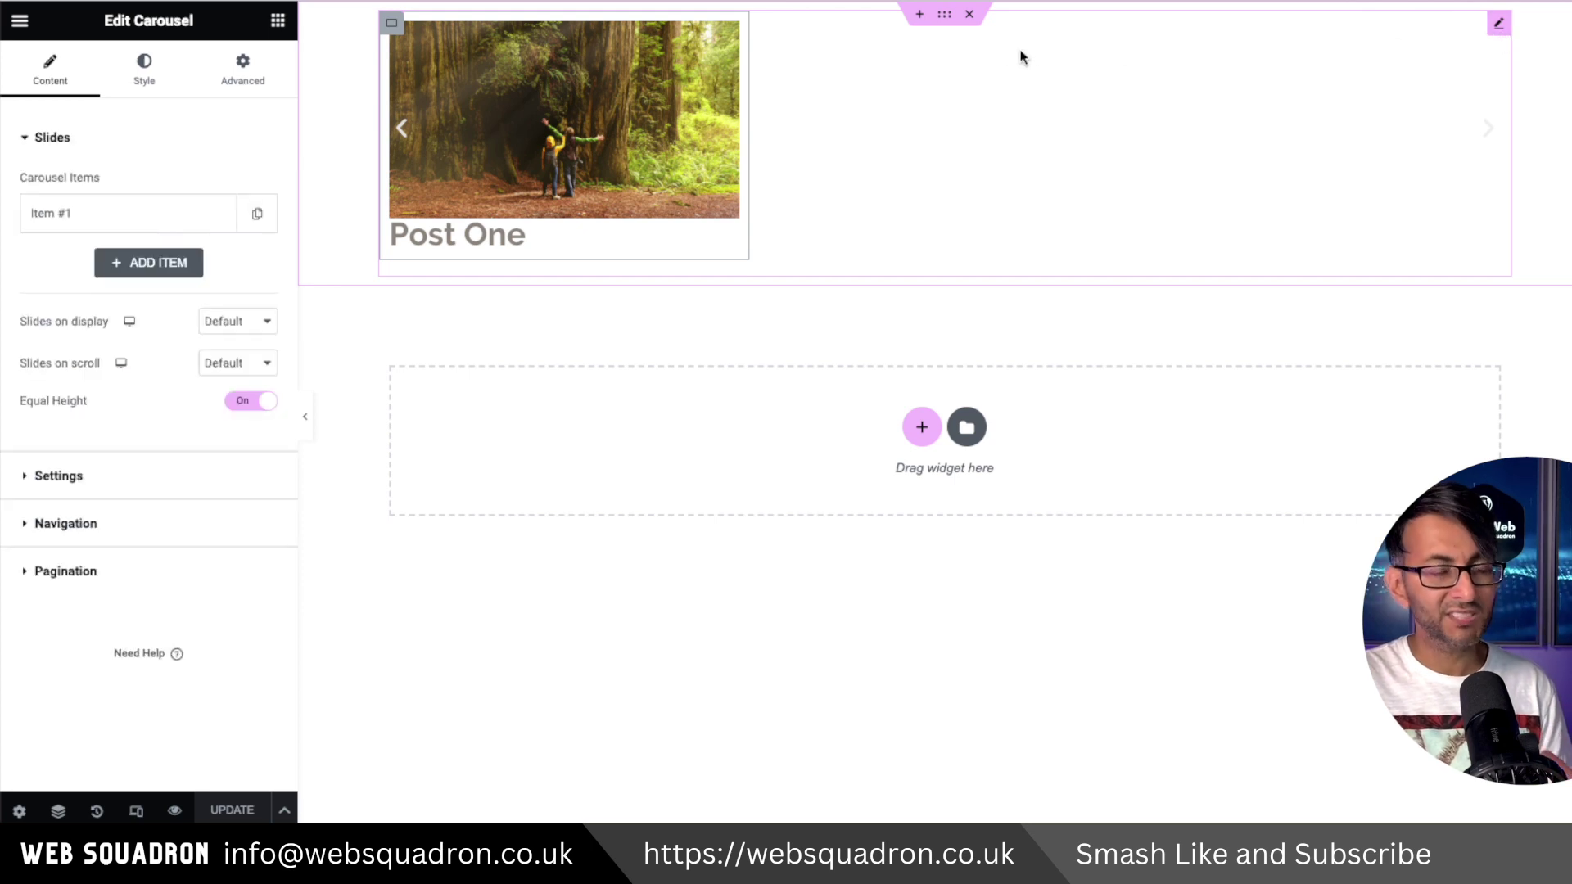